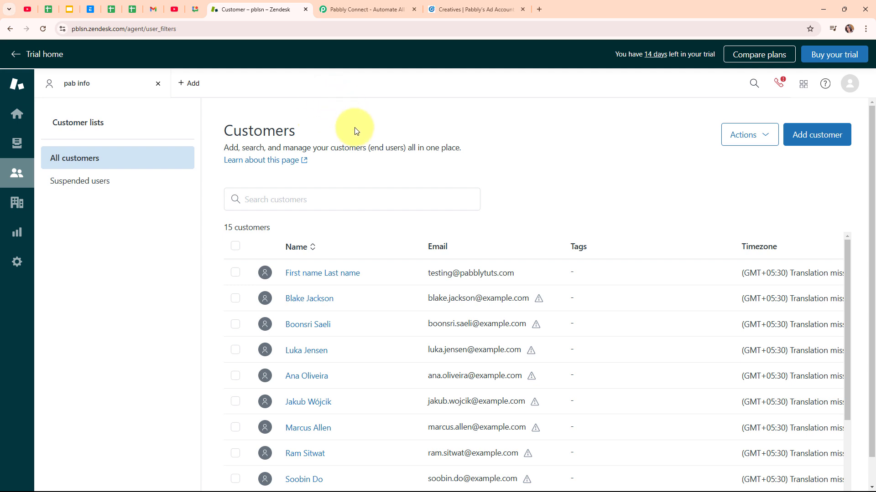
# Step: Review the draft LinkedIn ad and the Zendesk customer list, then go to the Pabbly Connect site
pyautogui.click(458, 8)
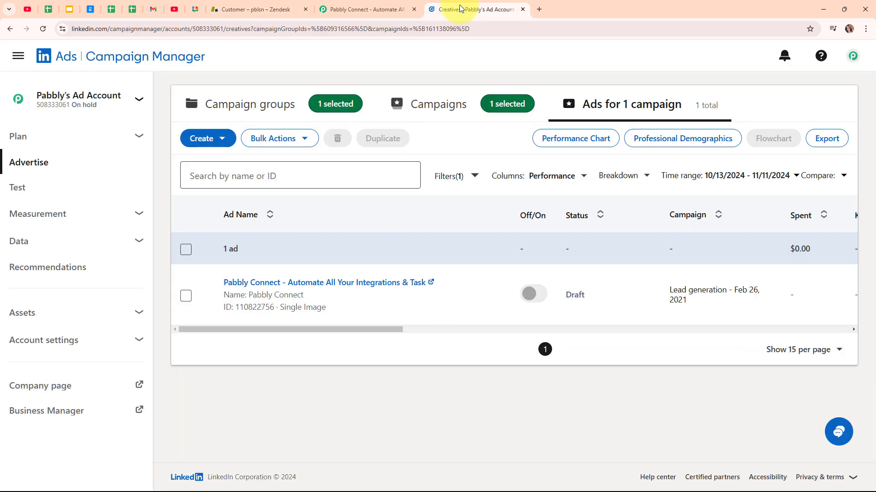
pyautogui.click(277, 9)
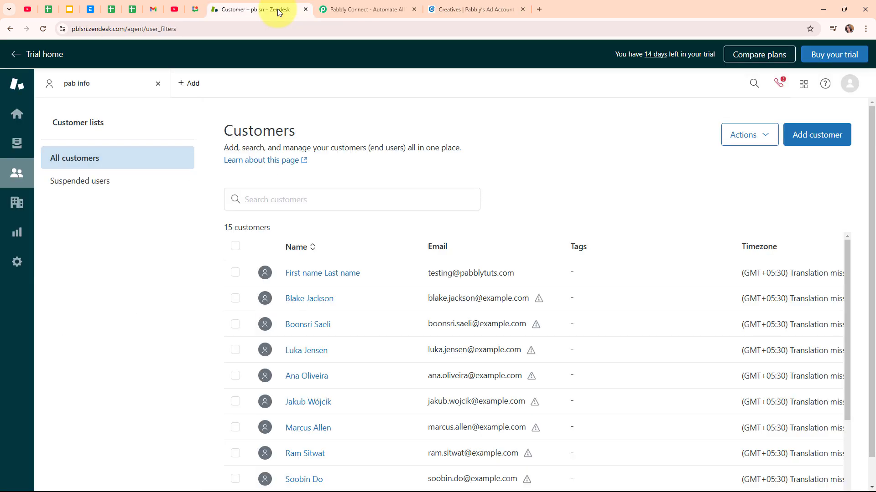
pyautogui.click(387, 6)
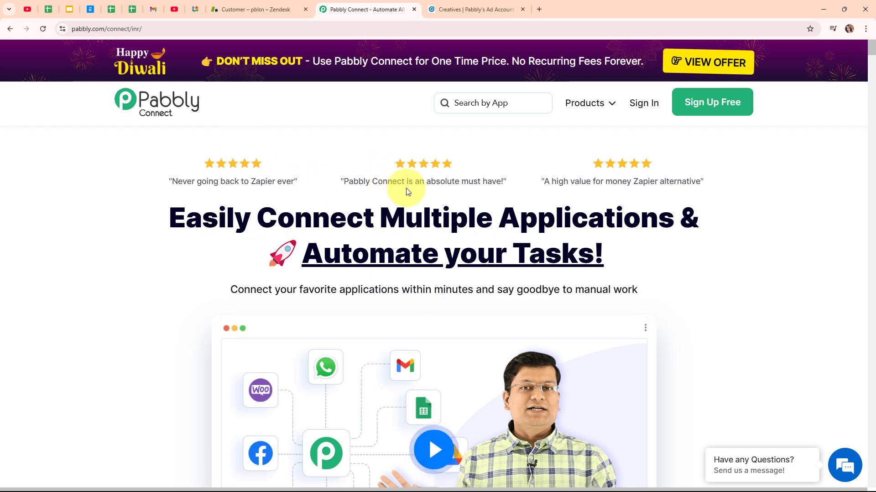
# Step: Sign in at pabbly.com and launch Pabbly Connect from the All Pabbly Apps list
pyautogui.click(197, 32)
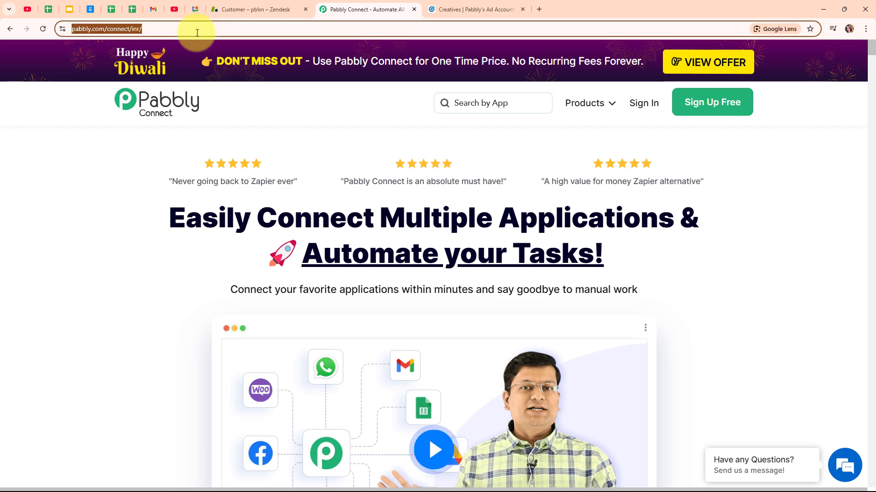
pyautogui.click(295, 130)
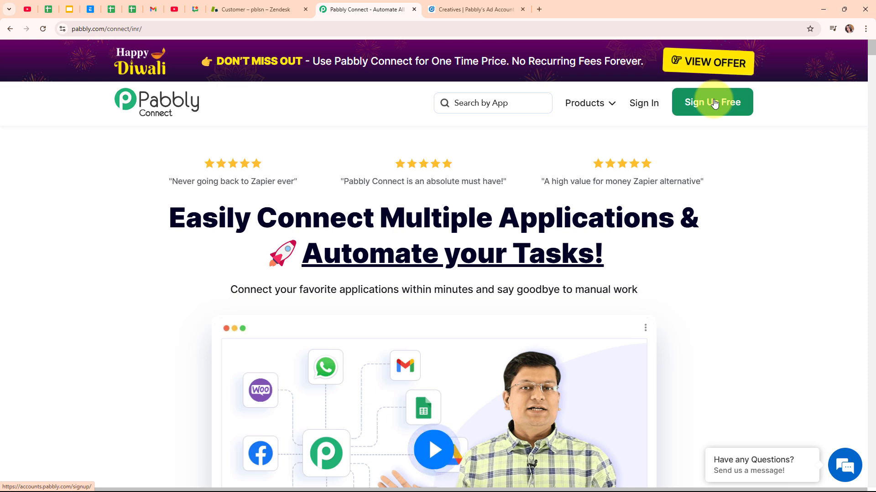
pyautogui.click(647, 108)
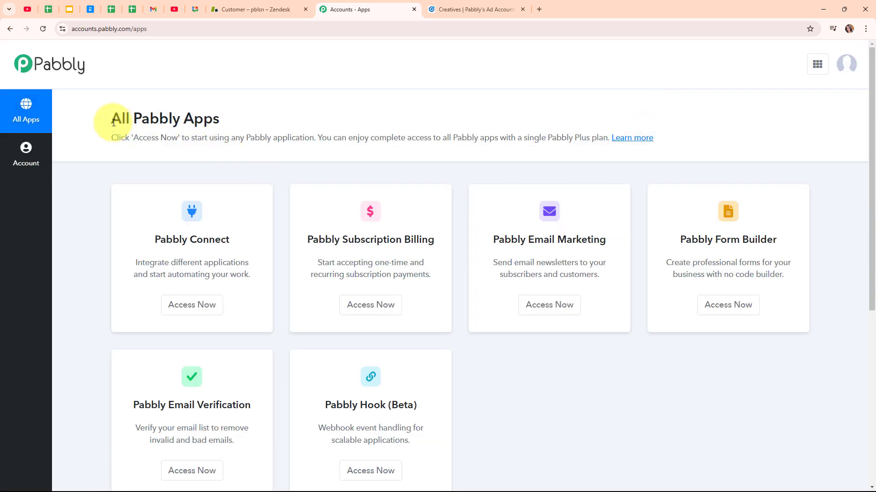
pyautogui.moveTo(105, 124); pyautogui.dragTo(267, 122)
pyautogui.click(372, 113)
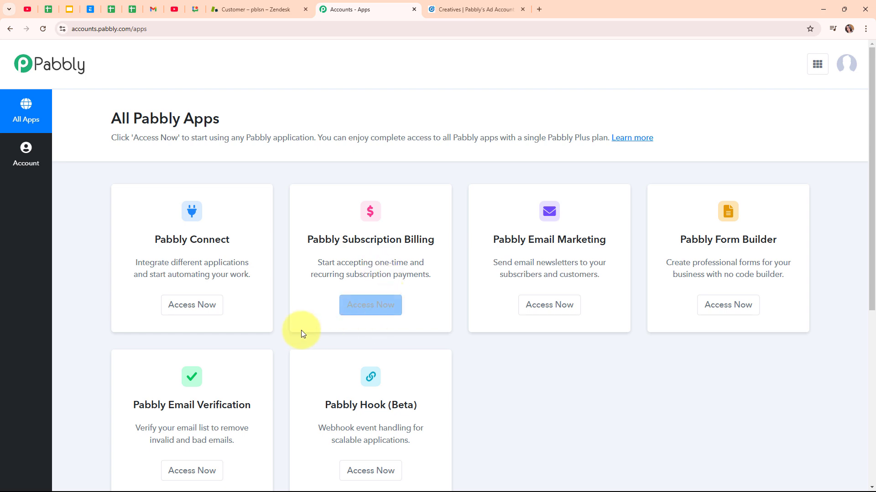
pyautogui.click(211, 310)
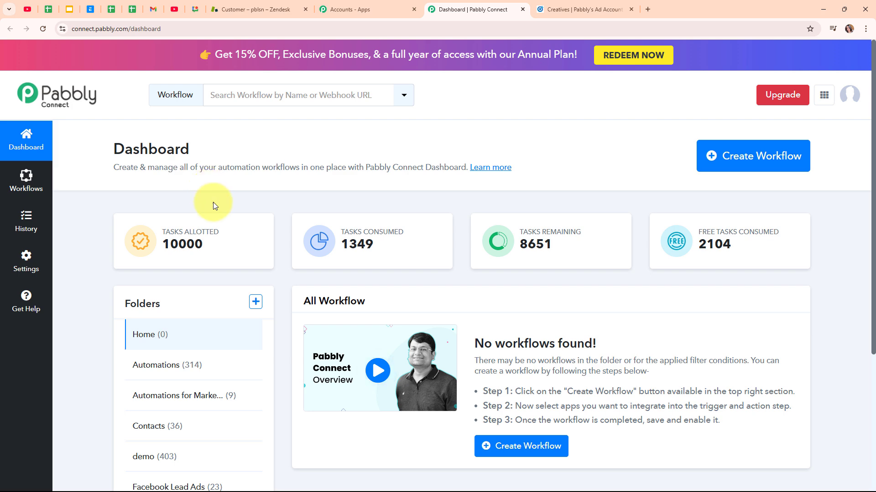
# Step: Name a new workflow 'Create Zendesk User from LinkedIn Lead Gen Forms Leads' in the Automations folder
pyautogui.click(730, 173)
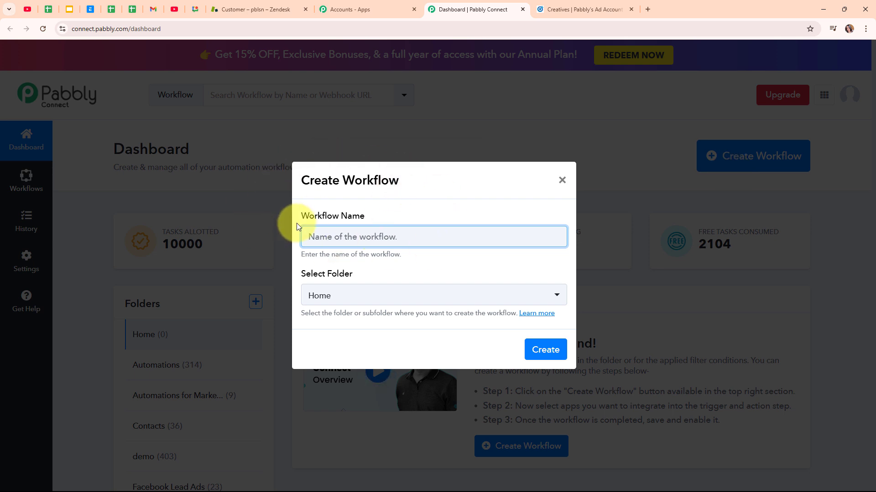
pyautogui.write('Create Zendesk User from LinkedIn Lead Gen Forms Leads')
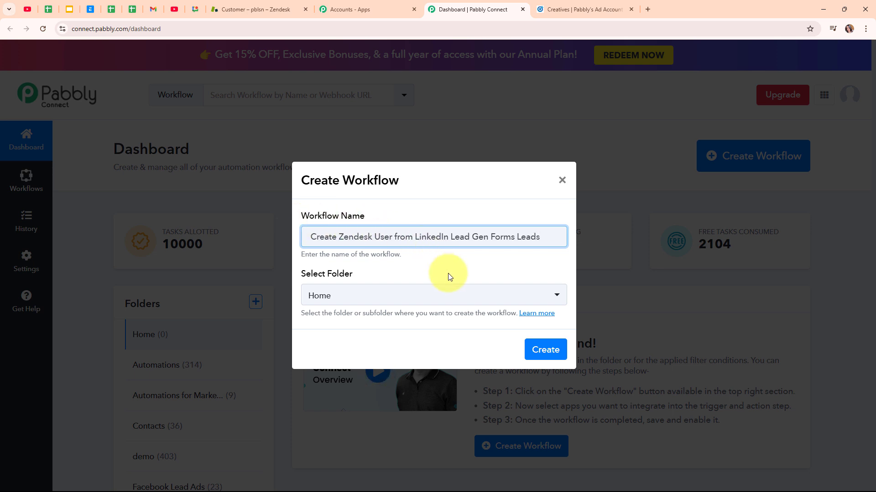
pyautogui.click(445, 304)
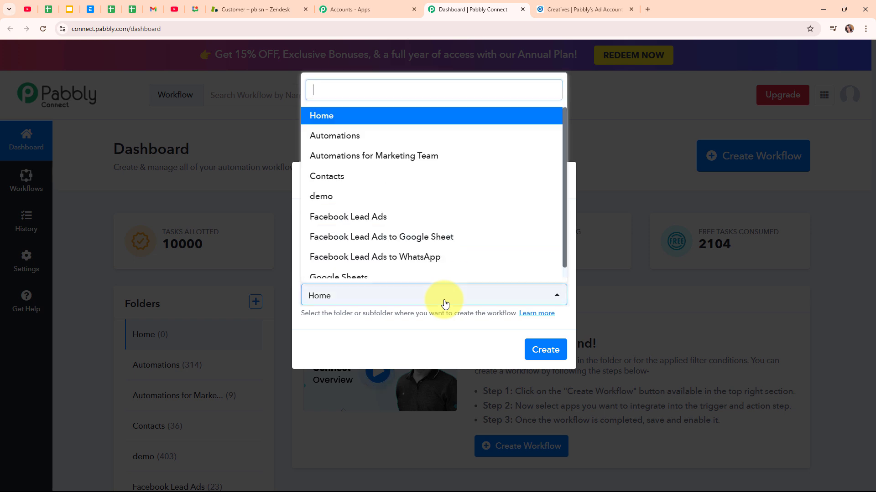
pyautogui.click(374, 143)
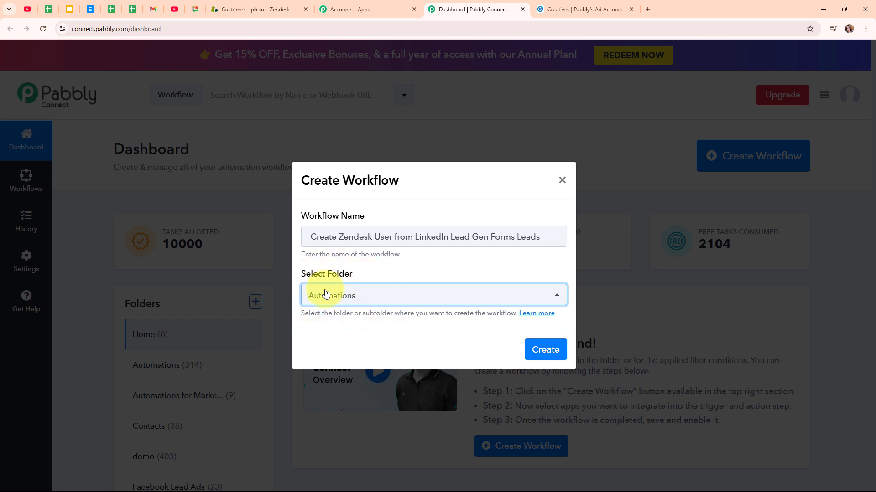
# Step: Read the folders help article, then create the workflow
pyautogui.click(545, 313)
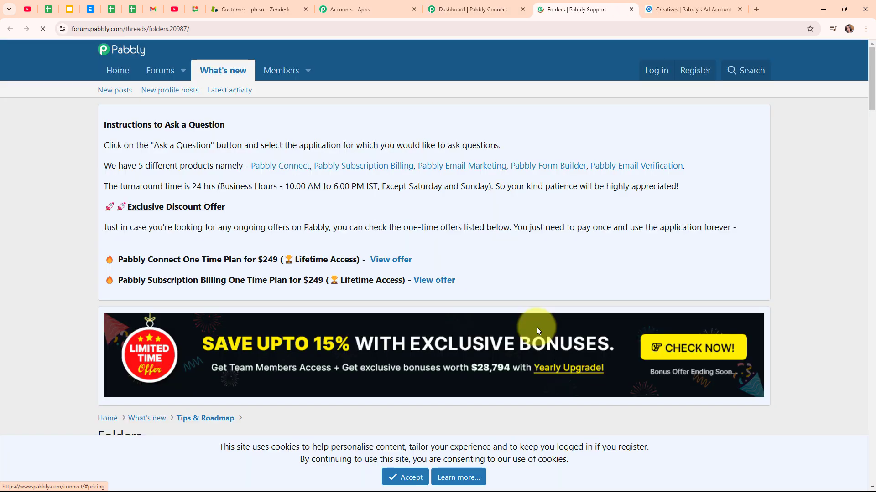
pyautogui.scroll(-7, 433, 339)
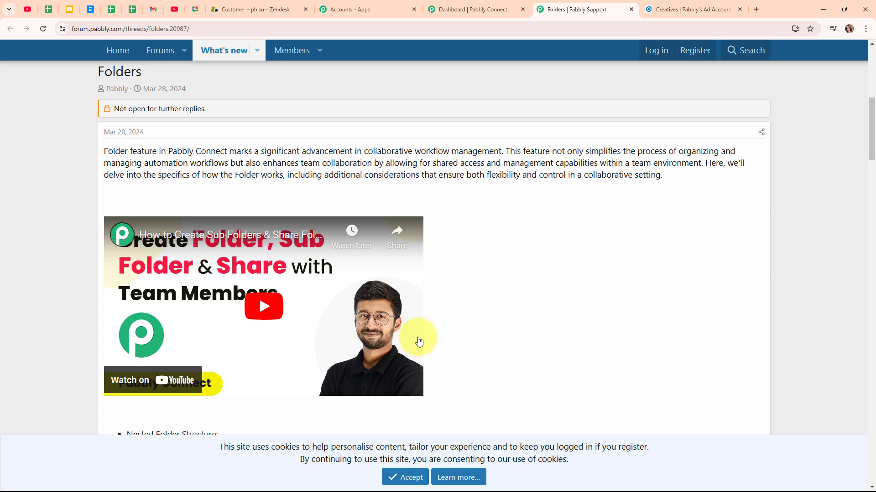
pyautogui.click(631, 9)
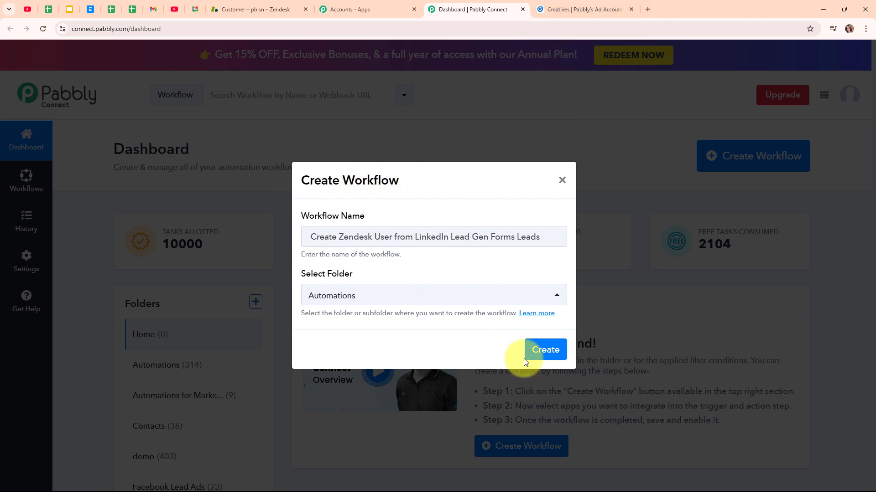
pyautogui.click(543, 352)
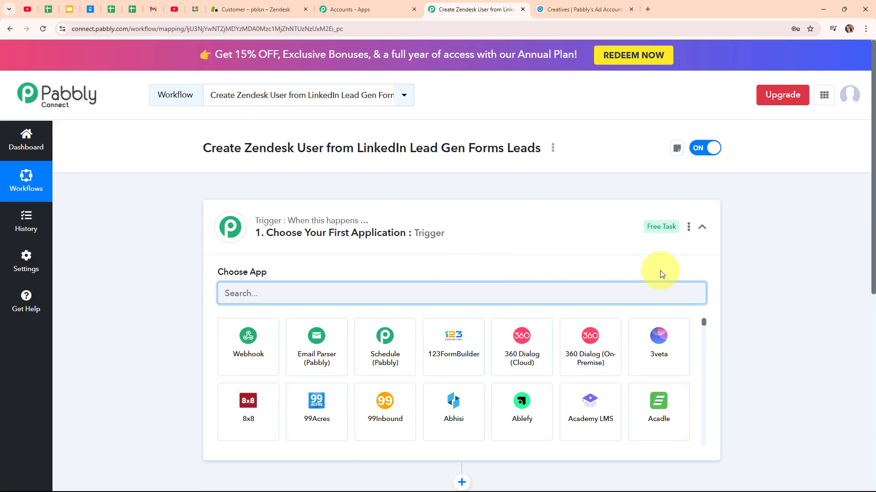
# Step: Search 'link' to set LinkedIn Lead Gen Forms as the trigger, with the New Lead Gen Form Response event
pyautogui.click(702, 227)
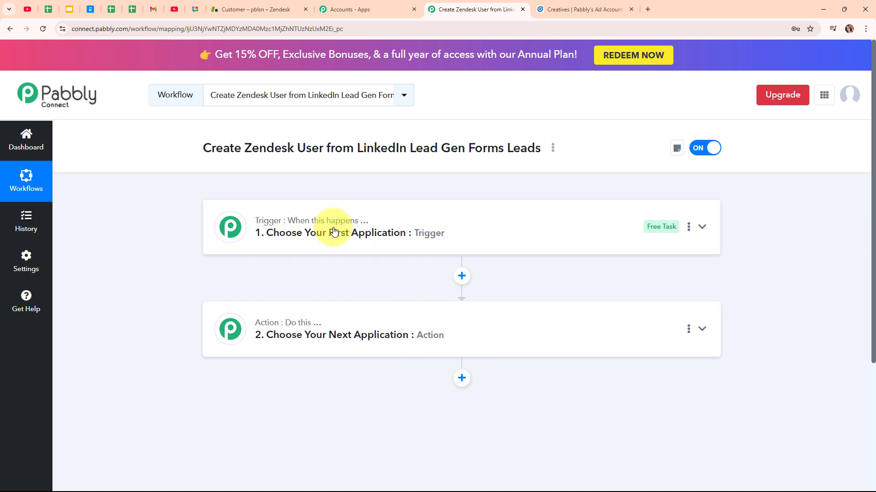
pyautogui.moveTo(338, 328)
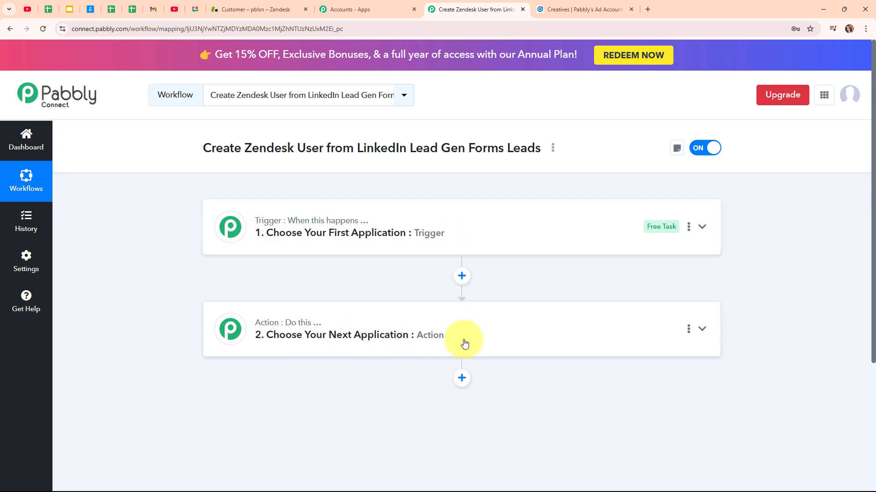
pyautogui.click(704, 229)
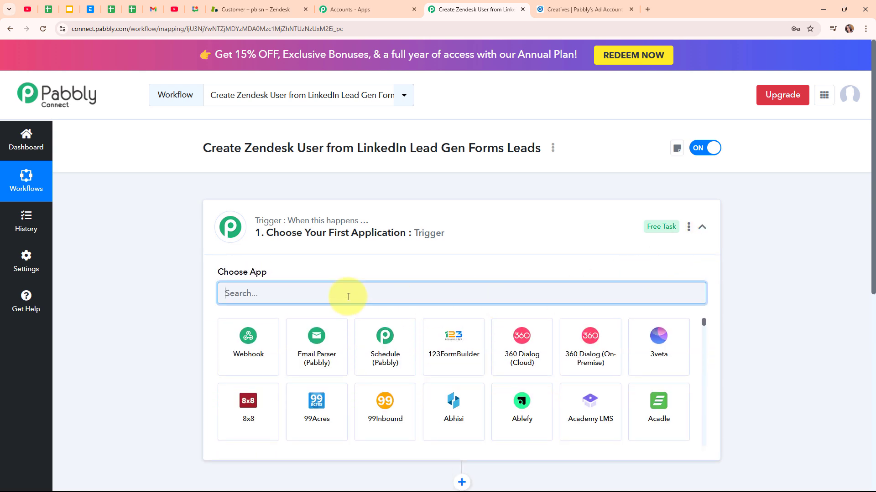
pyautogui.write('link')
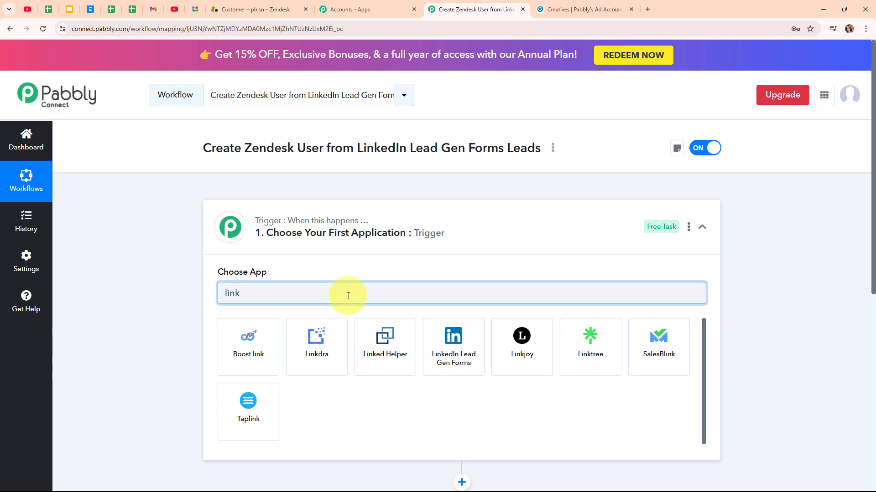
pyautogui.click(470, 350)
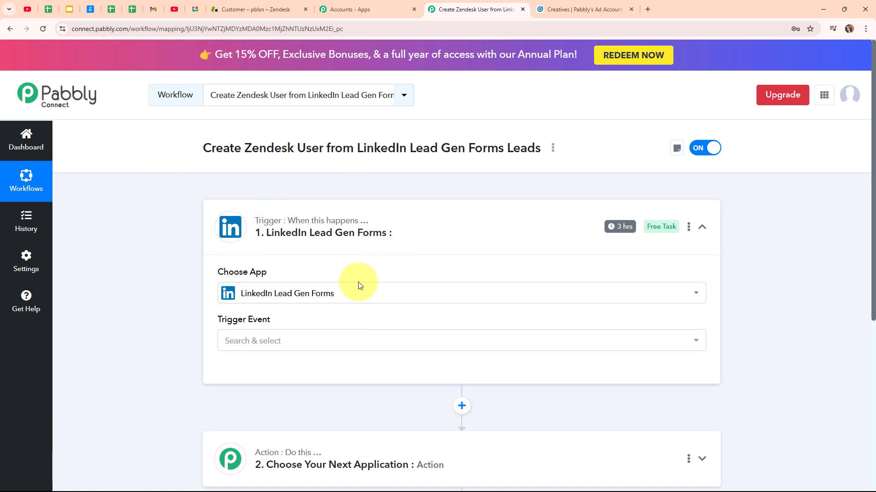
pyautogui.click(361, 350)
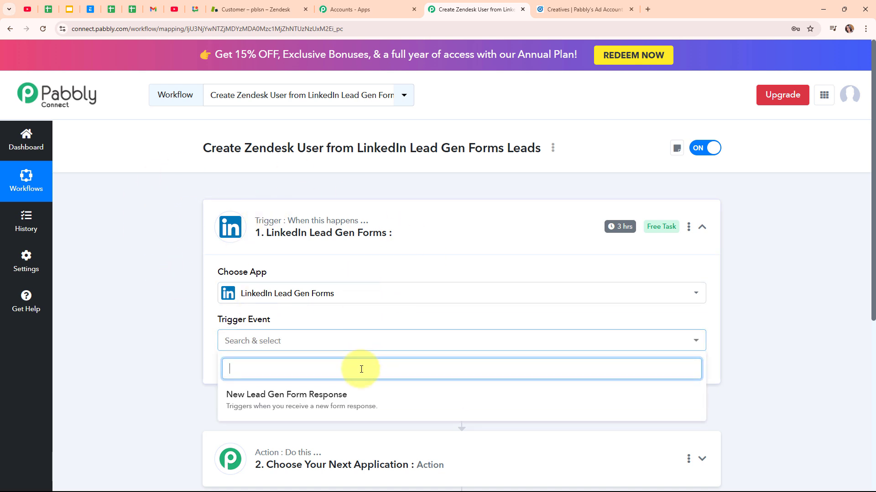
pyautogui.click(361, 396)
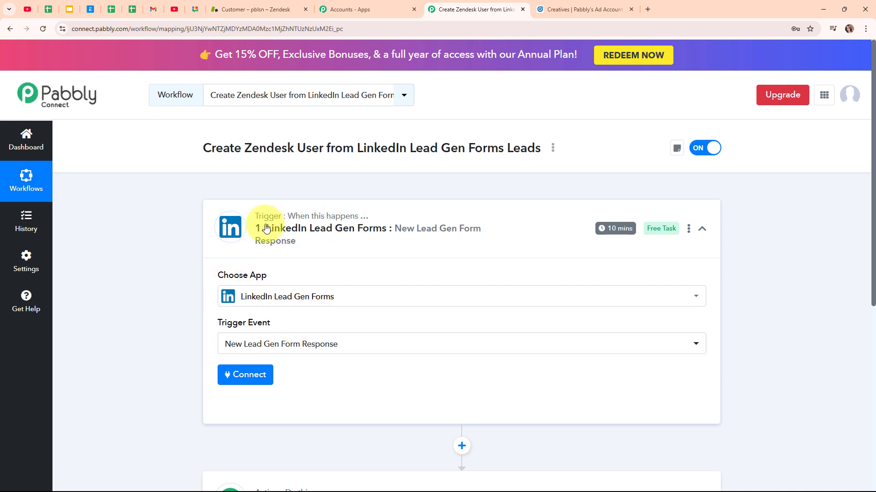
# Step: Add a new LinkedIn Lead Gen Forms connection and sign in to LinkedIn to authorise it
pyautogui.click(246, 383)
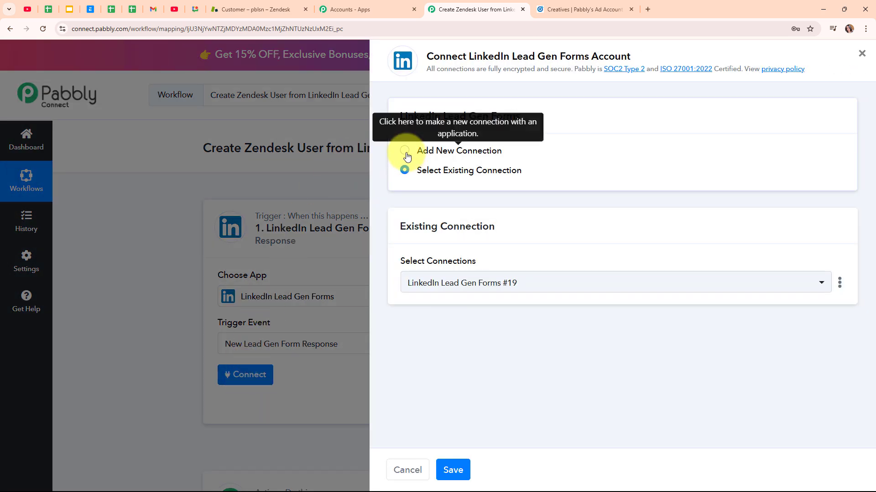
pyautogui.click(405, 152)
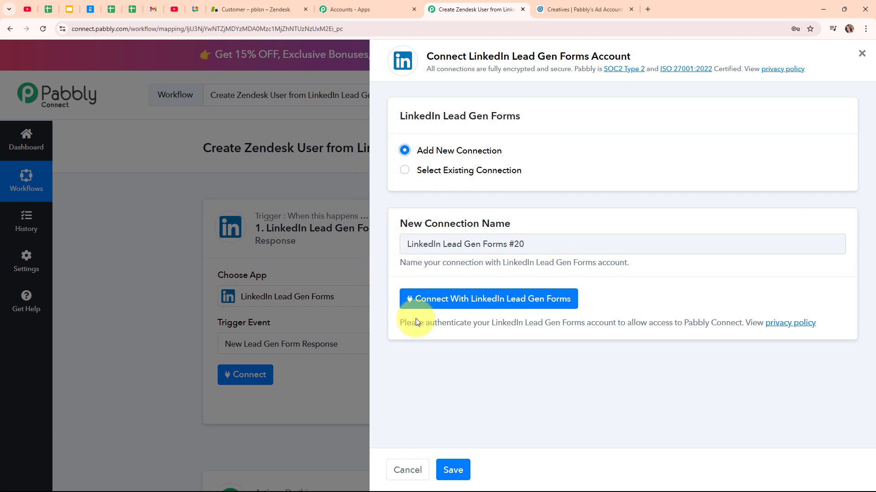
pyautogui.click(538, 306)
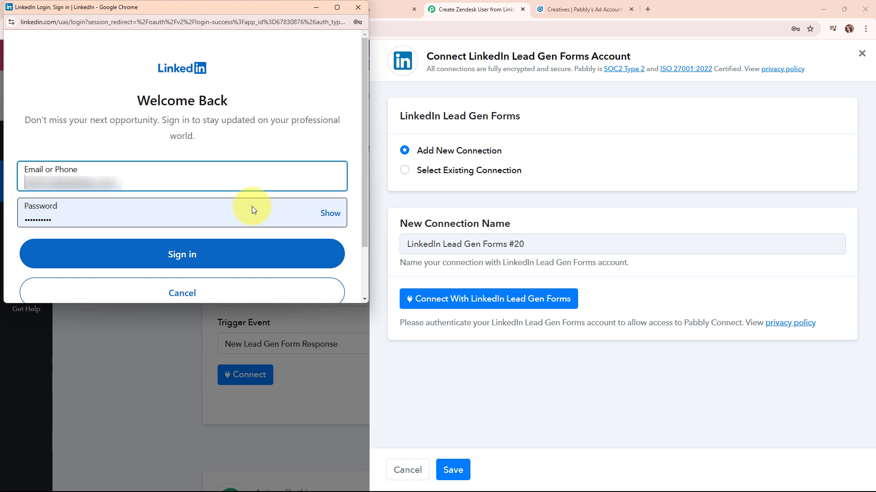
pyautogui.click(216, 264)
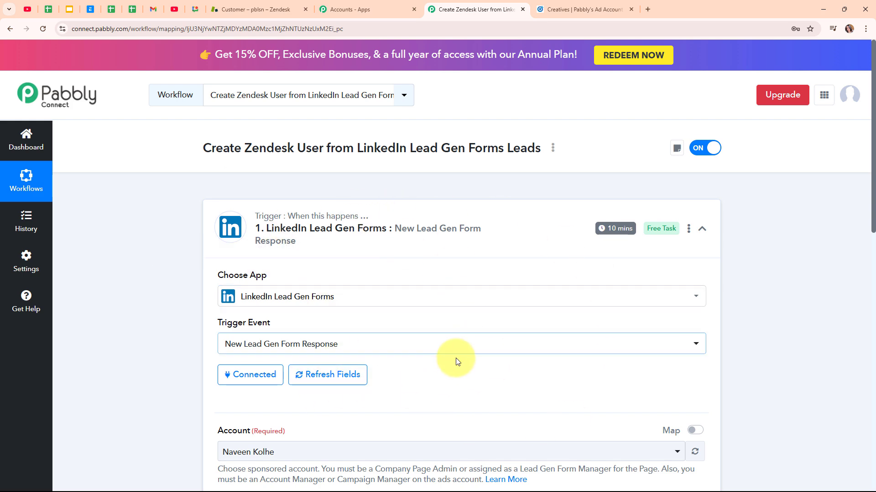
# Step: Confirm the ad account name in Campaign Manager and select Pabbly's Ad Account as the sponsored account
pyautogui.scroll(-3, 455, 361)
pyautogui.scroll(-1, 455, 360)
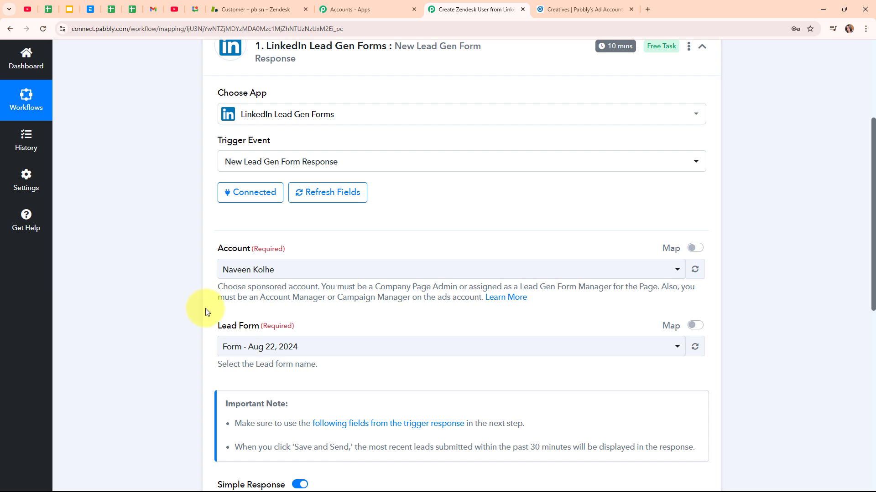
pyautogui.click(533, 5)
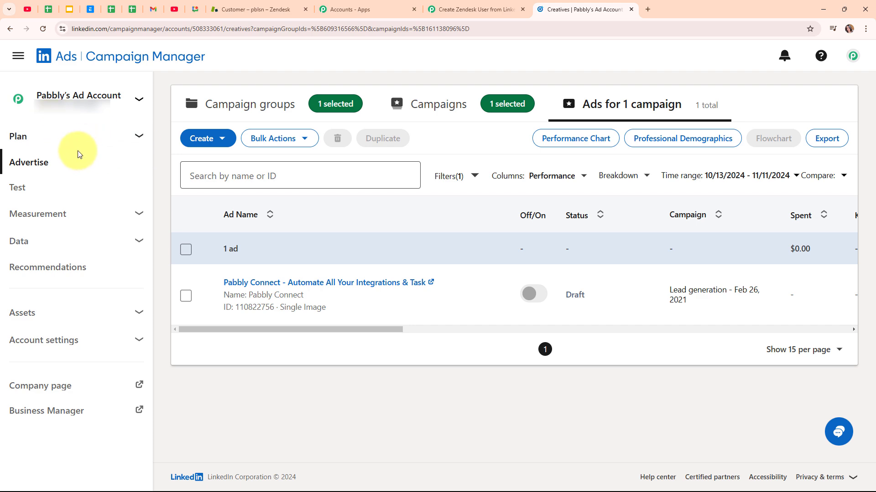
pyautogui.click(442, 4)
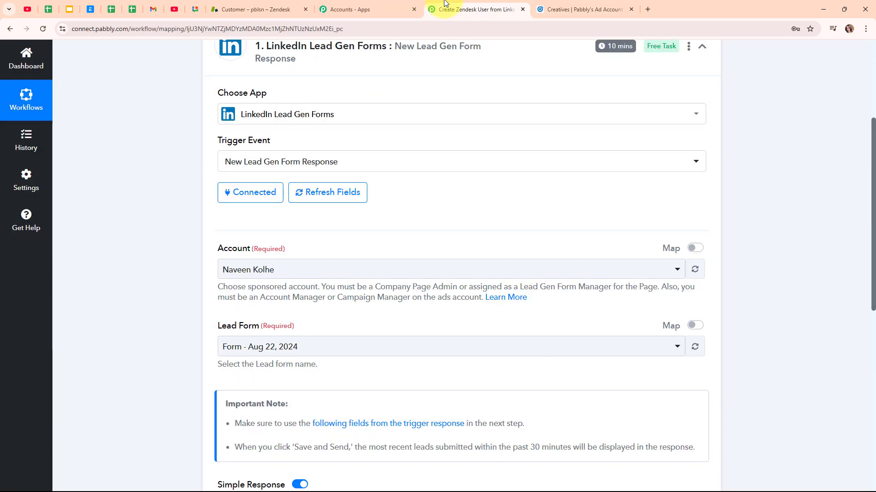
pyautogui.click(339, 277)
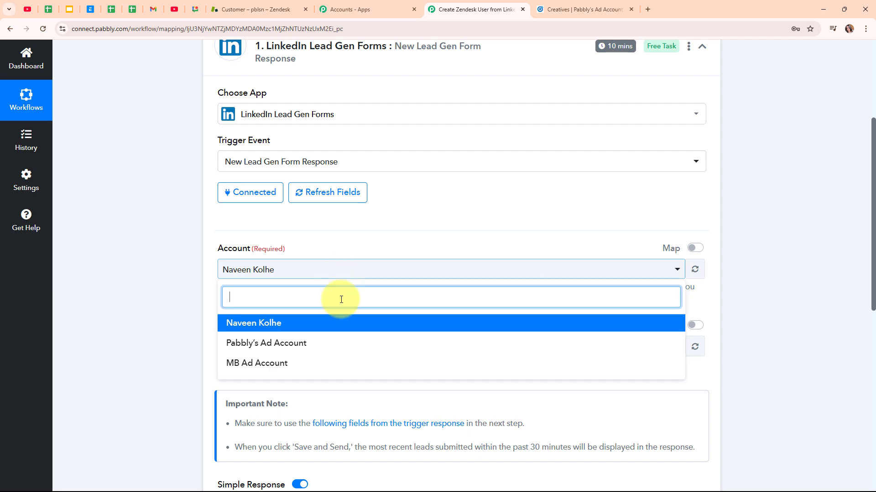
pyautogui.click(341, 345)
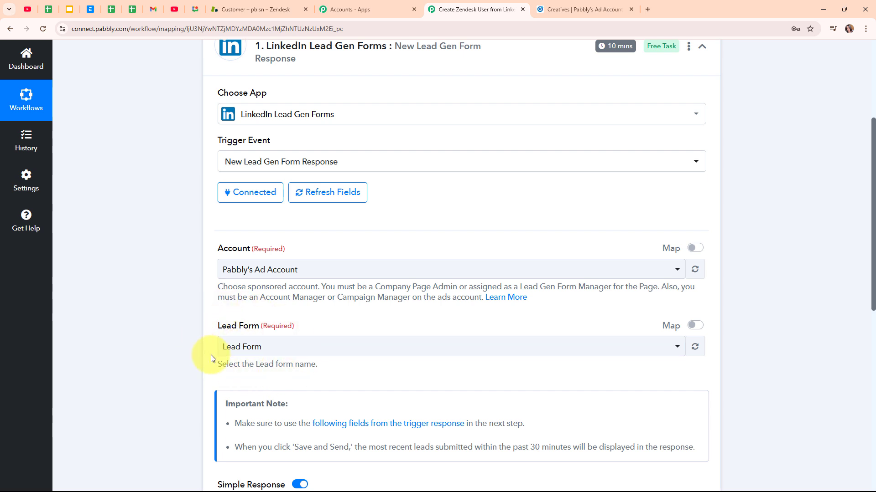
# Step: Keep 'Lead Form' as the trigger's lead form, then view the Campaign Manager ads list
pyautogui.click(347, 354)
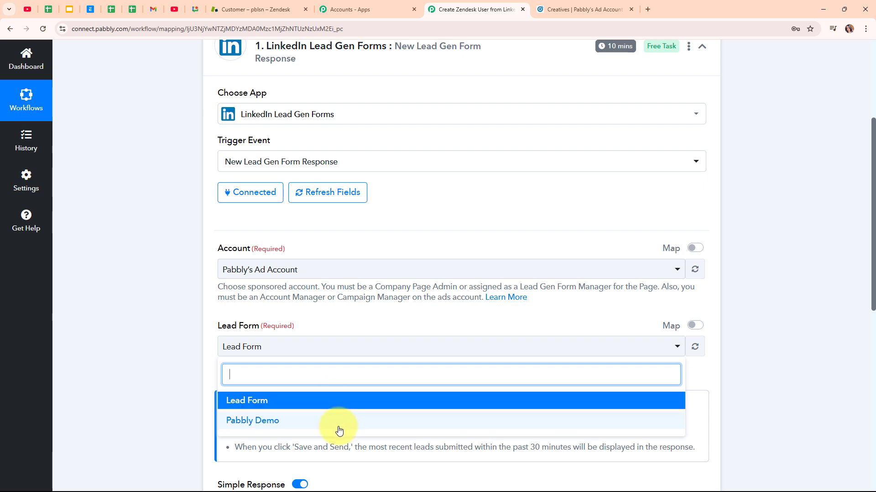
pyautogui.click(312, 401)
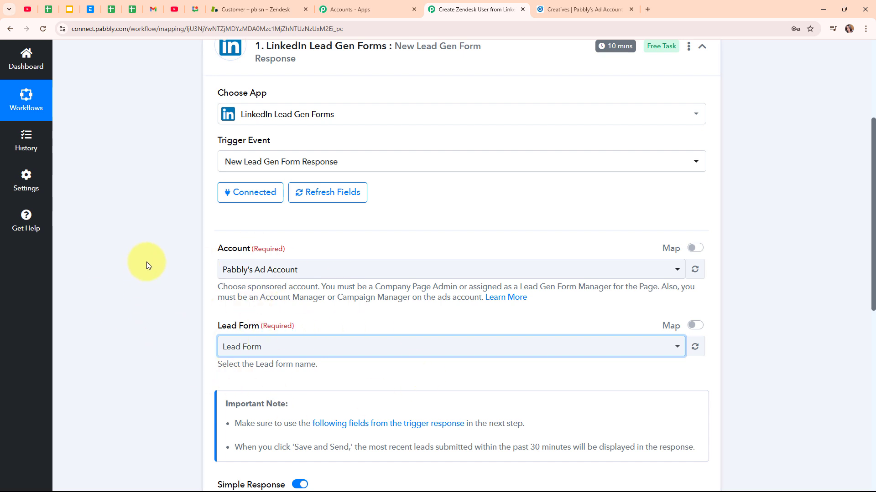
pyautogui.click(596, 5)
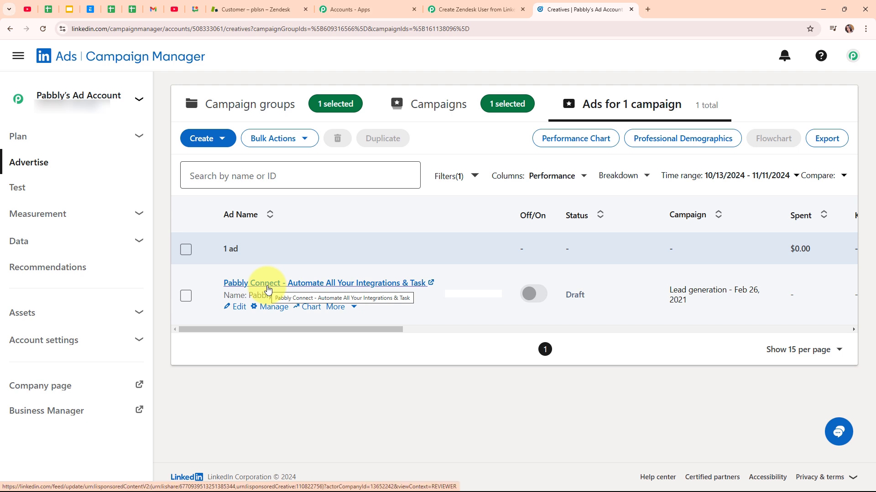
# Step: Open the promoted ad's post and its Apply Now lead form
pyautogui.click(268, 287)
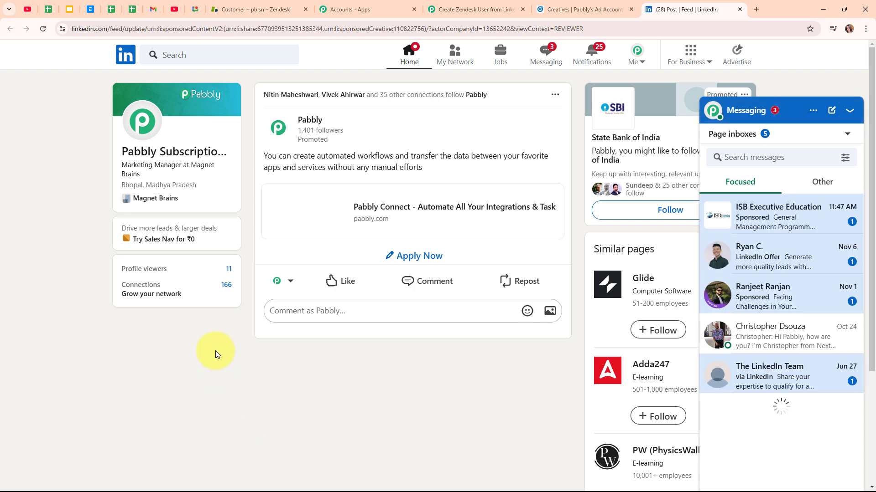
pyautogui.click(426, 257)
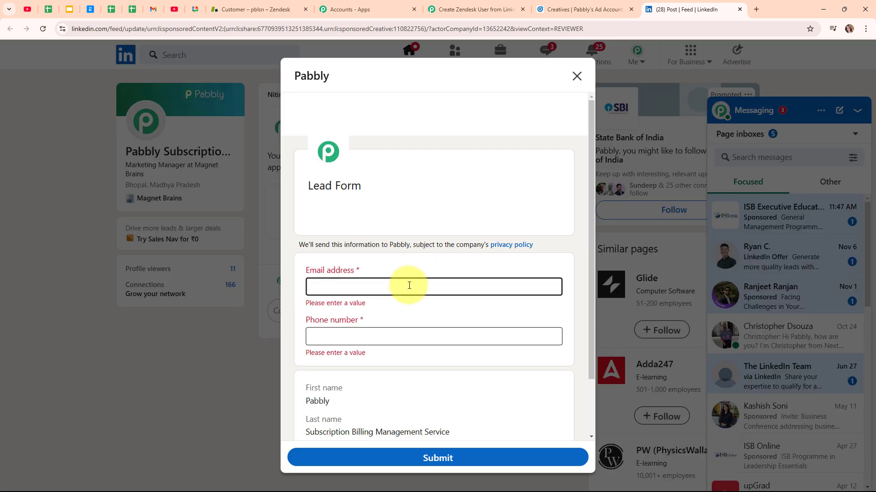
pyautogui.click(392, 334)
pyautogui.click(449, 312)
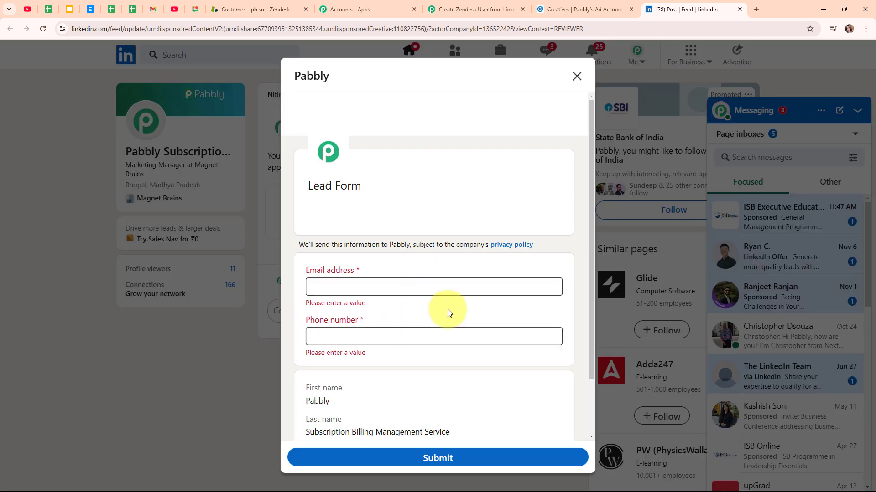
pyautogui.scroll(-2, 449, 312)
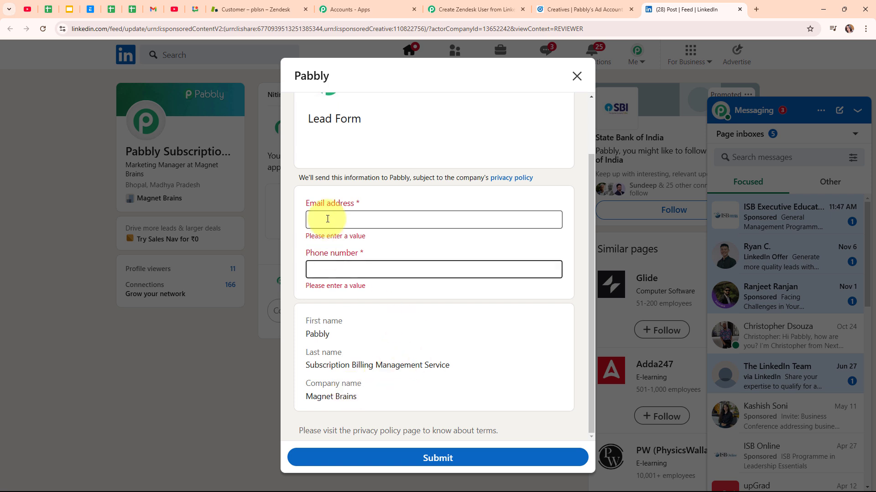
# Step: Fill in a test email address and phone number, then submit the lead to Pabbly
pyautogui.click(354, 223)
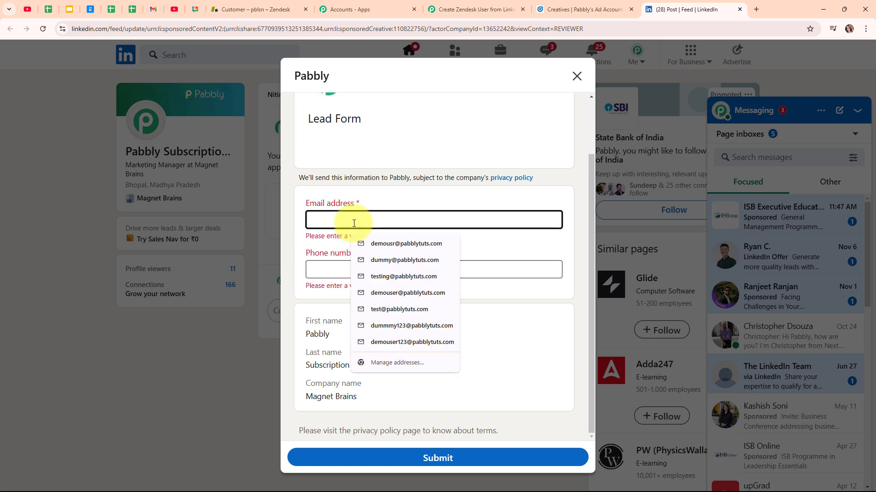
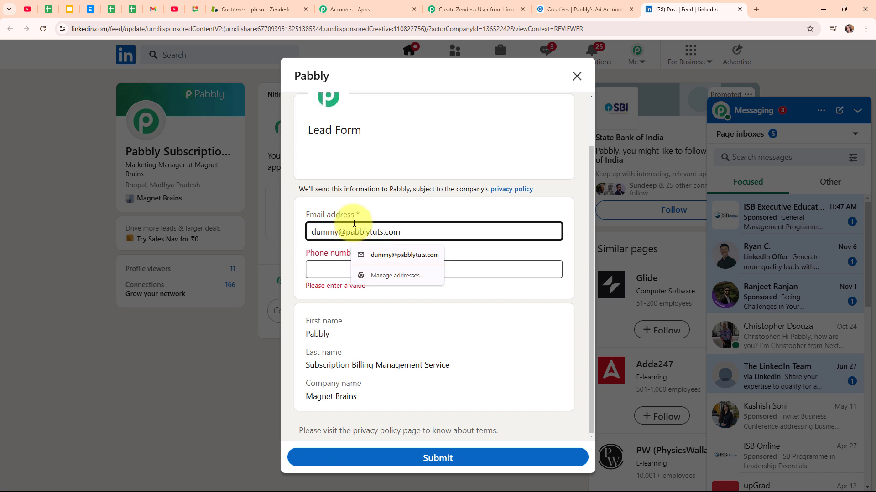
pyautogui.click(321, 265)
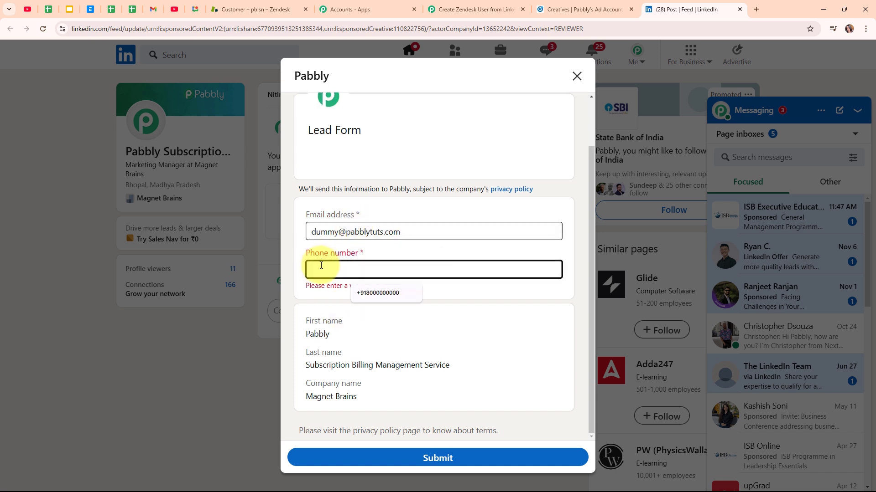
pyautogui.hotkey('ctrl', 'v')
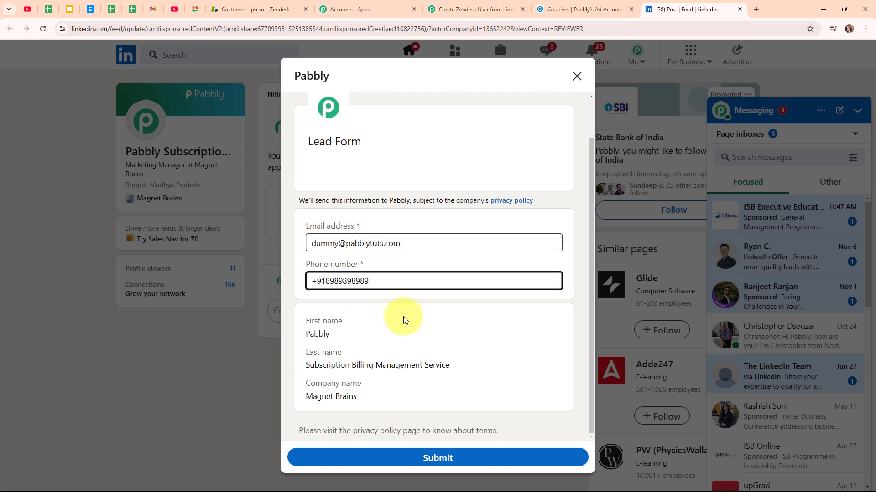
pyautogui.click(465, 460)
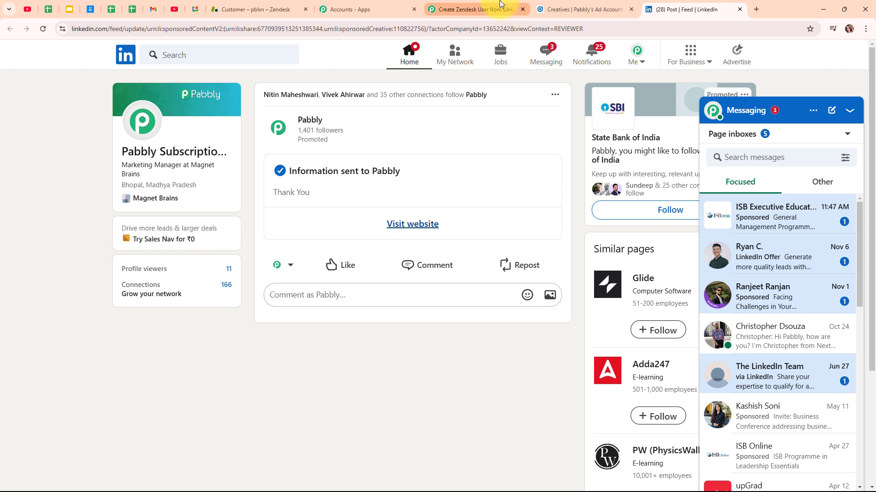
# Step: Save the trigger and send a test request to fetch the submitted LinkedIn lead
pyautogui.click(474, 9)
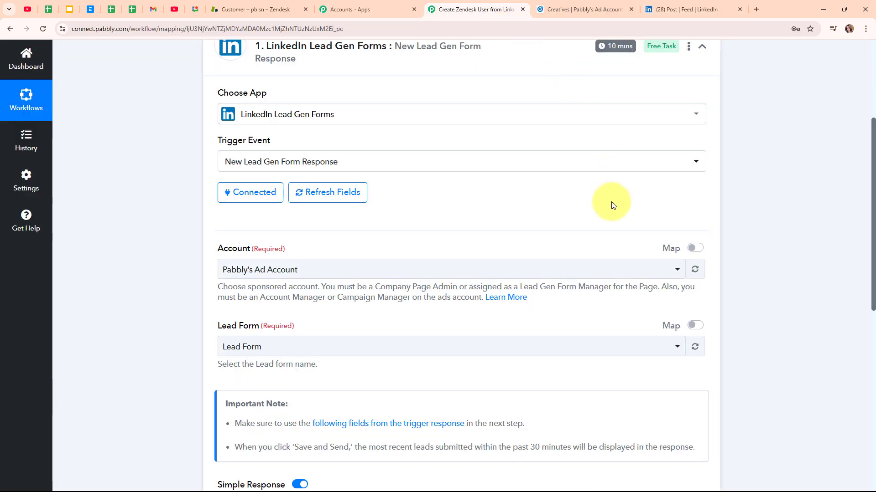
pyautogui.scroll(-6, 611, 202)
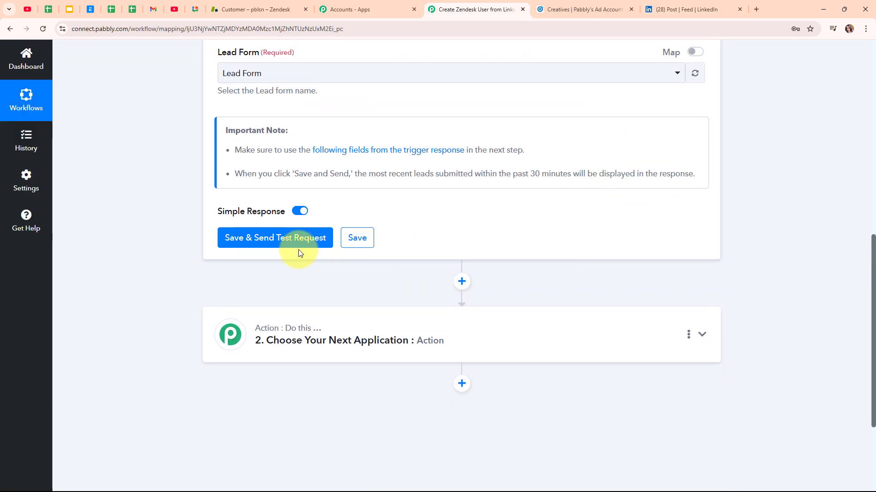
pyautogui.click(287, 247)
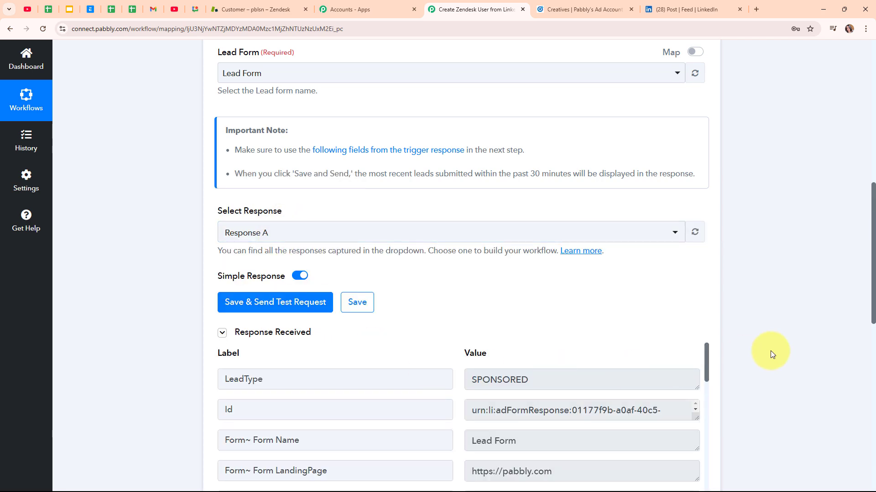
# Step: Review the captured response fields such as the email address, then collapse the trigger step
pyautogui.scroll(-4, 772, 352)
pyautogui.scroll(-4, 536, 299)
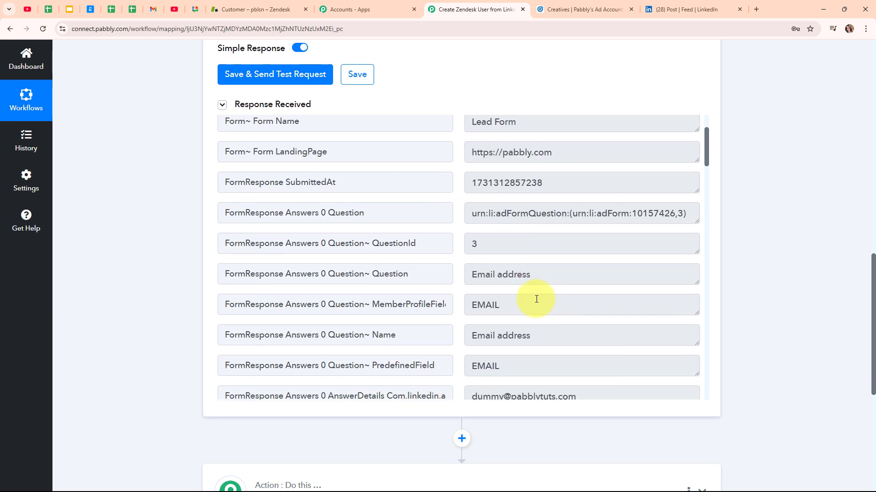
pyautogui.click(584, 303)
pyautogui.moveTo(584, 303); pyautogui.dragTo(392, 304)
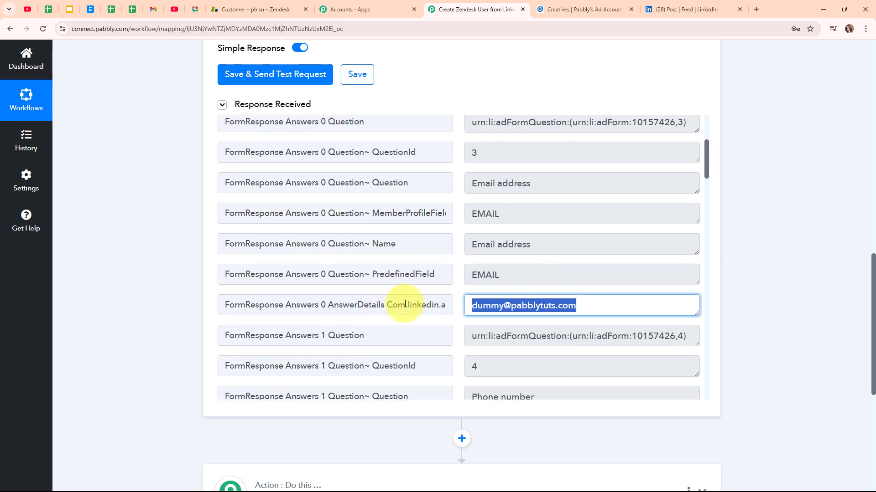
pyautogui.scroll(-4, 577, 303)
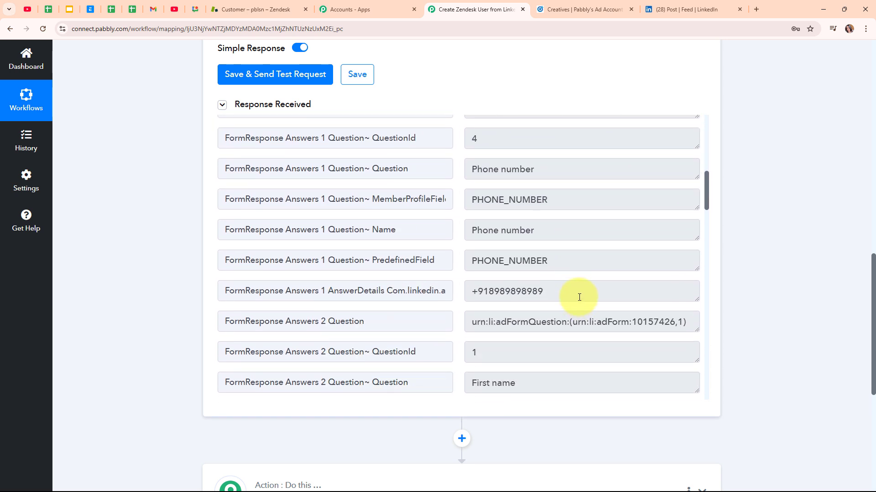
pyautogui.moveTo(578, 294); pyautogui.dragTo(471, 294)
pyautogui.scroll(-2, 576, 281)
pyautogui.scroll(-5, 575, 281)
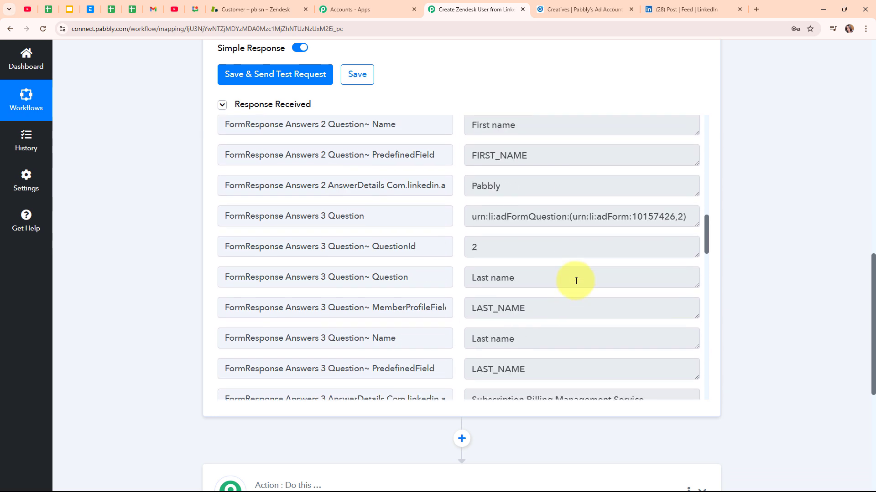
pyautogui.moveTo(550, 187); pyautogui.dragTo(454, 186)
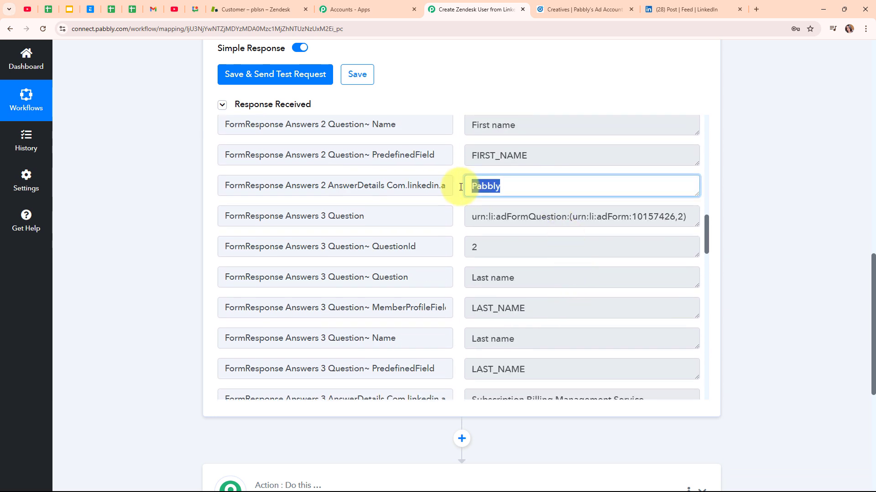
pyautogui.scroll(-1, 547, 262)
pyautogui.scroll(-1, 547, 262)
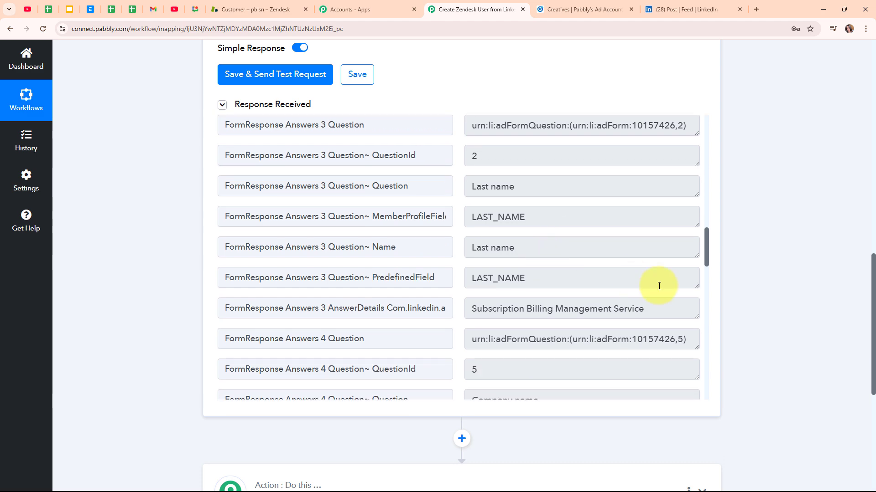
pyautogui.moveTo(678, 309); pyautogui.dragTo(430, 303)
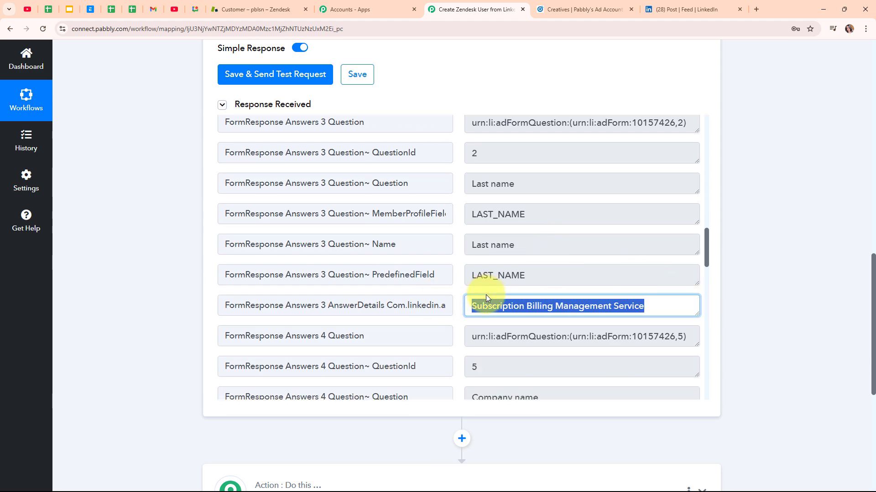
pyautogui.scroll(-6, 486, 294)
pyautogui.moveTo(571, 248); pyautogui.dragTo(433, 248)
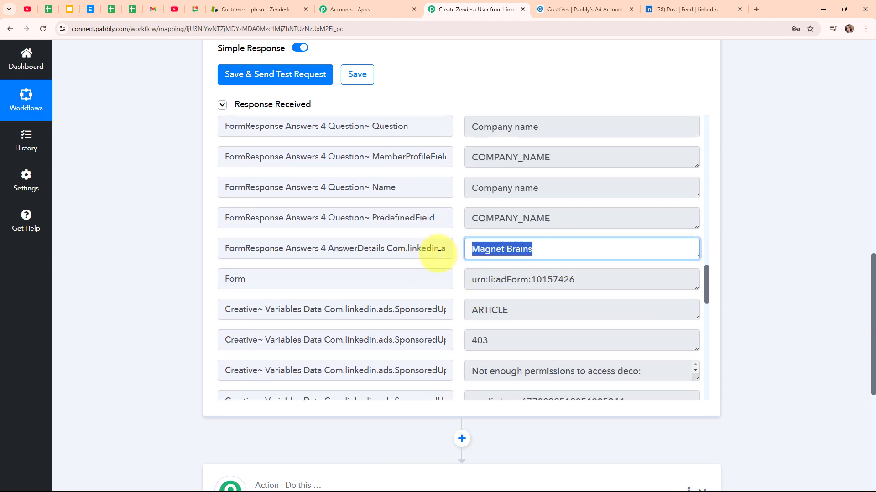
pyautogui.scroll(-4, 565, 299)
pyautogui.scroll(-9, 565, 299)
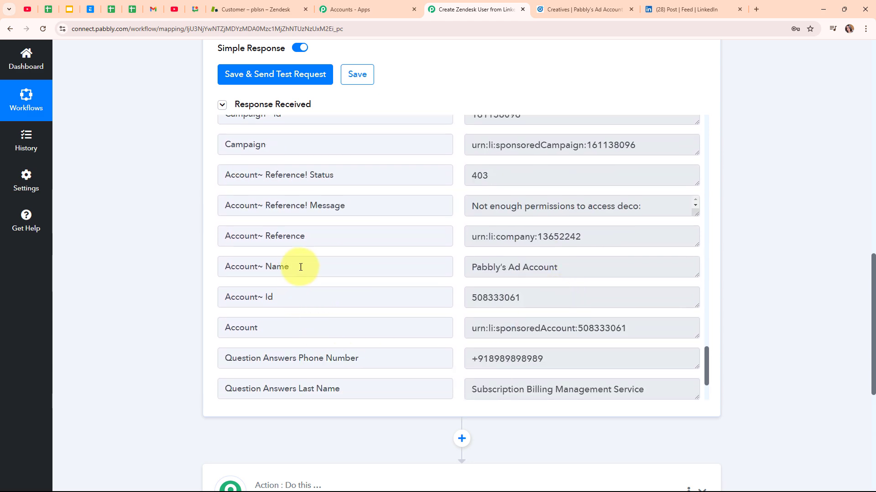
pyautogui.scroll(7, 719, 297)
pyautogui.scroll(8, 723, 297)
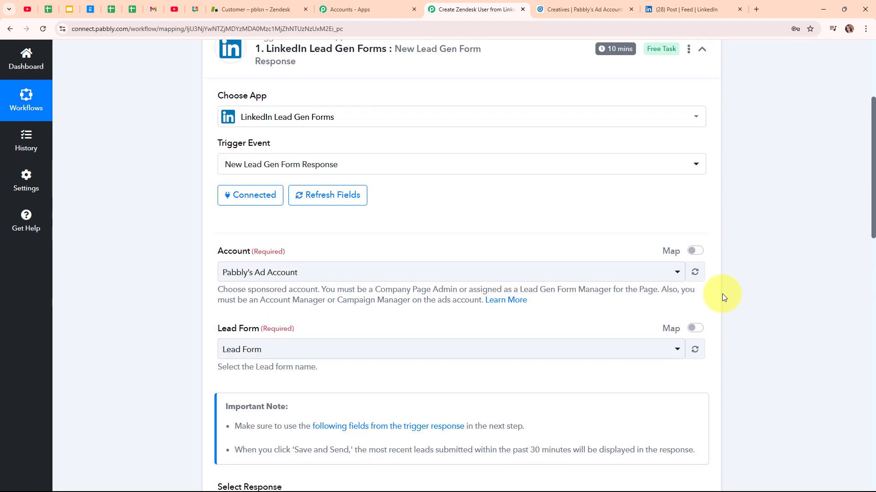
pyautogui.click(699, 237)
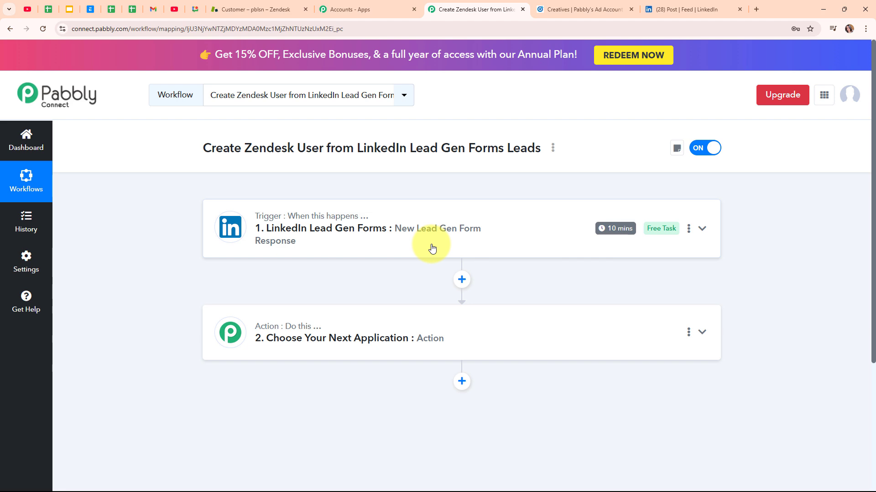
# Step: Search 'Zend' to set Zendesk as the action app with the Create User event
pyautogui.click(437, 330)
pyautogui.click(307, 241)
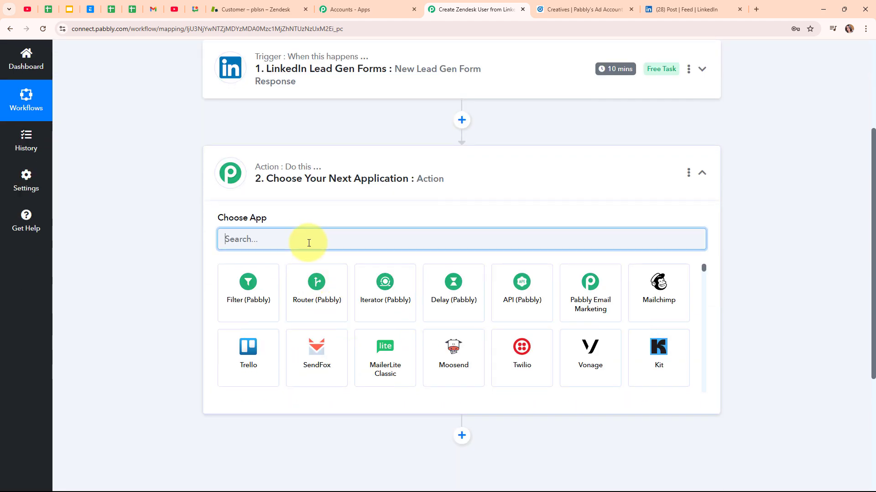
pyautogui.write('Zend')
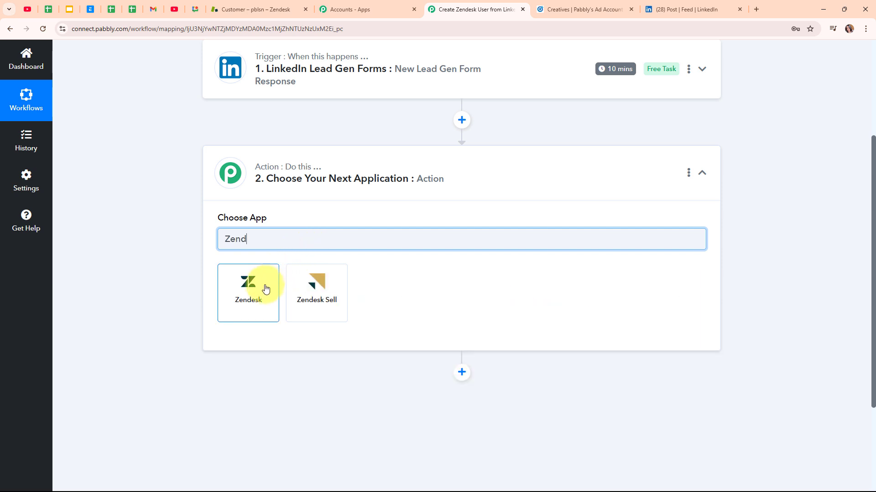
pyautogui.click(266, 289)
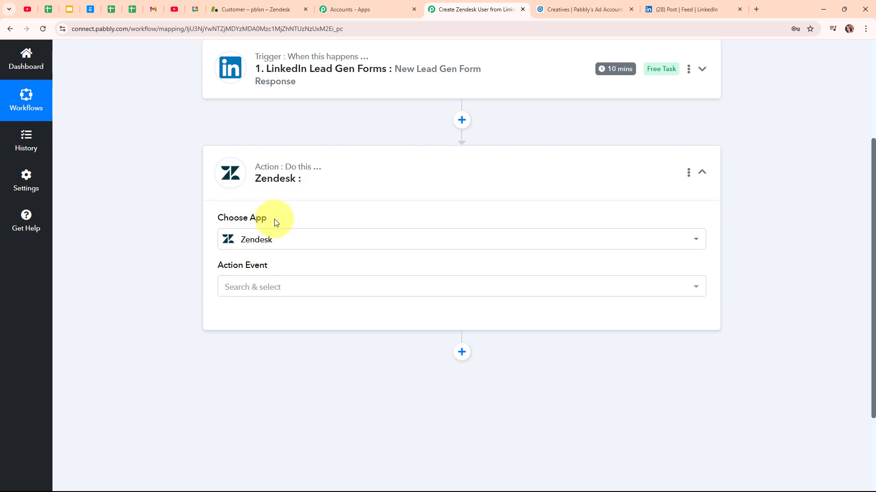
pyautogui.click(307, 287)
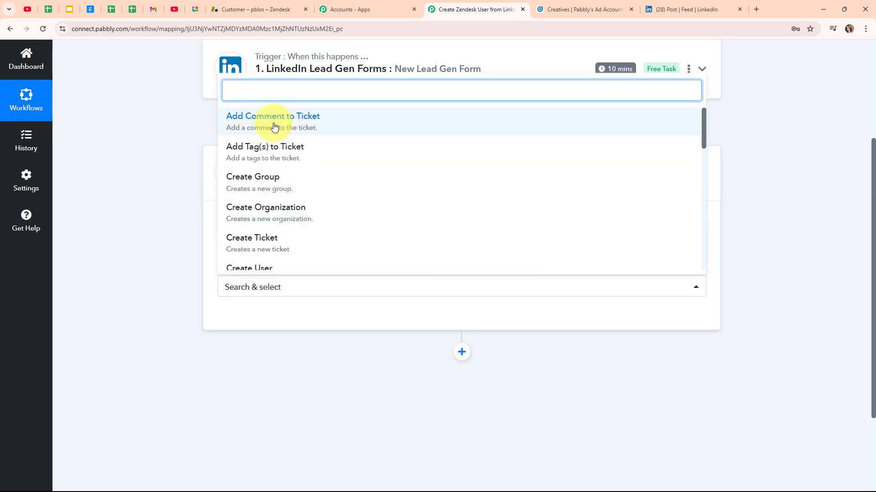
pyautogui.click(297, 268)
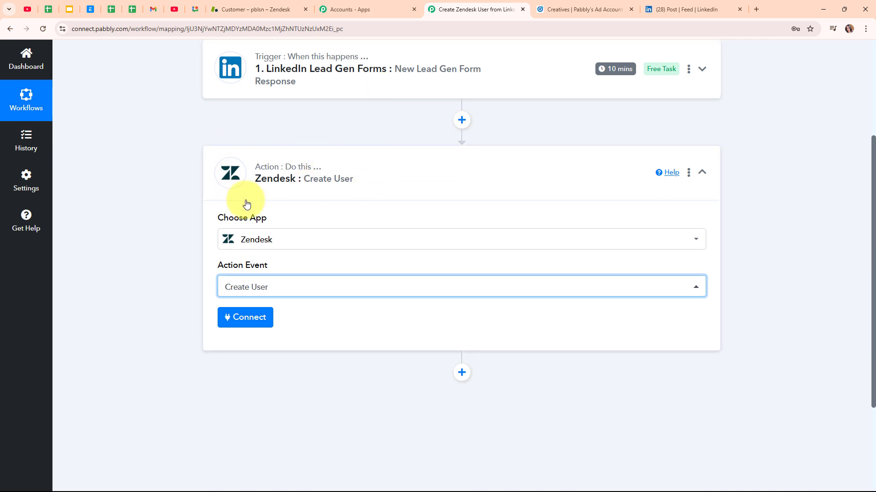
# Step: Start a new Zendesk connection and clear the wrongly autofilled username
pyautogui.click(252, 322)
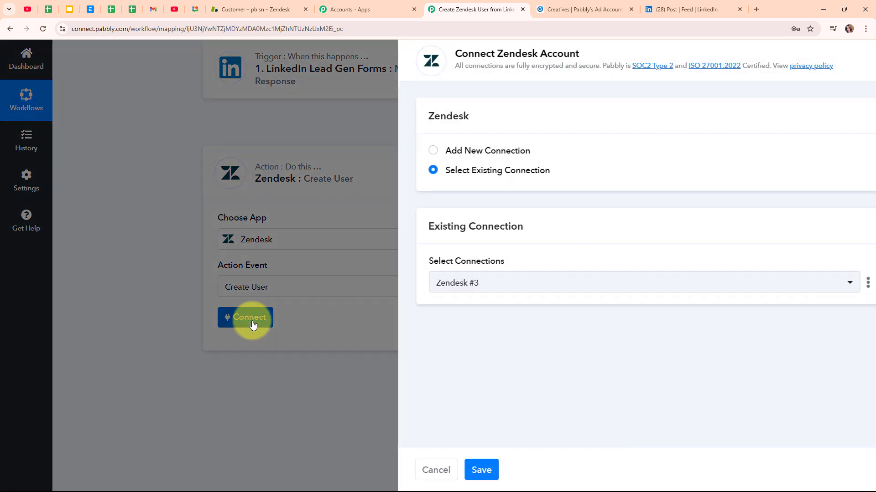
pyautogui.click(405, 152)
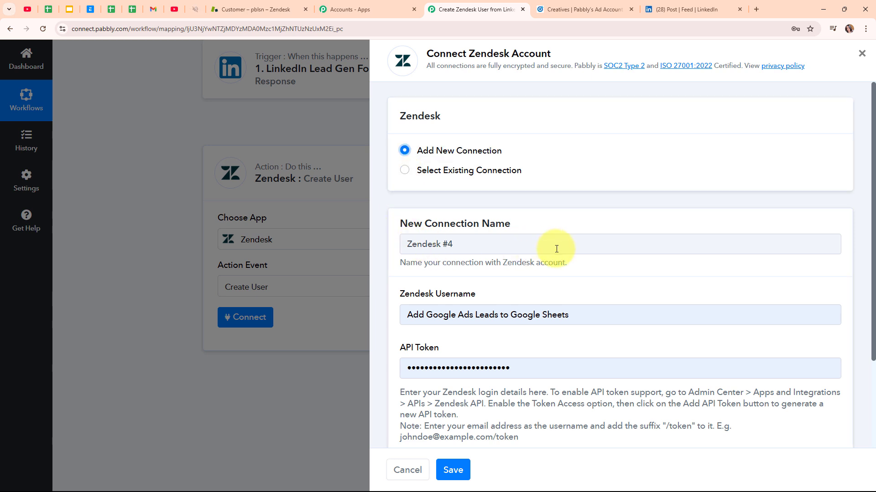
pyautogui.scroll(-3, 557, 247)
pyautogui.click(436, 196)
pyautogui.moveTo(436, 195); pyautogui.dragTo(377, 195)
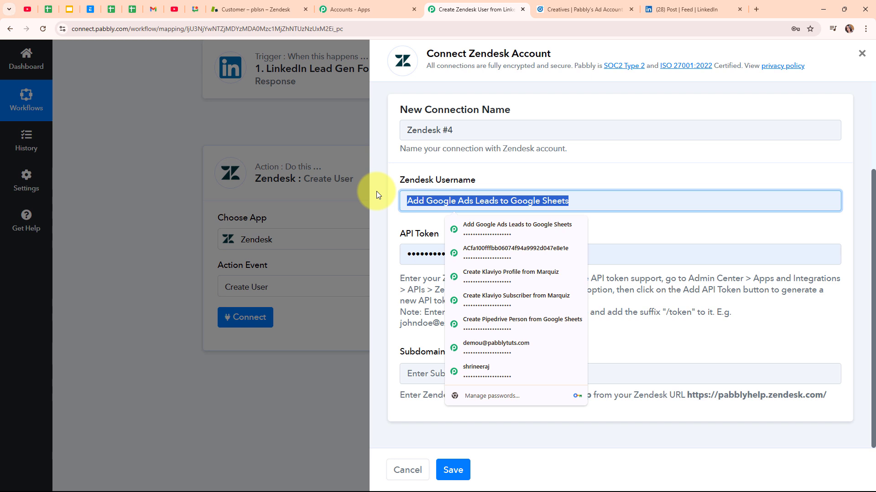
pyautogui.press('BackSpace')
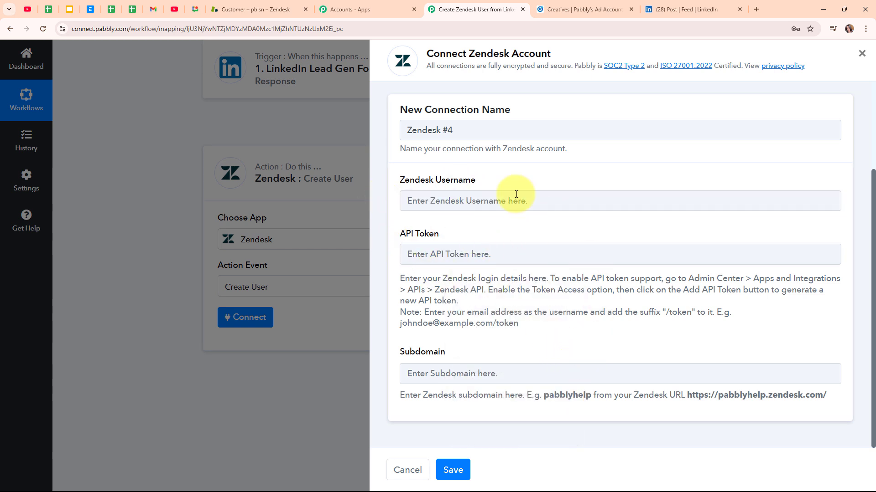
# Step: Enter the account e-mail followed by /token as the username, then go to Zendesk
pyautogui.click(427, 202)
pyautogui.click(421, 220)
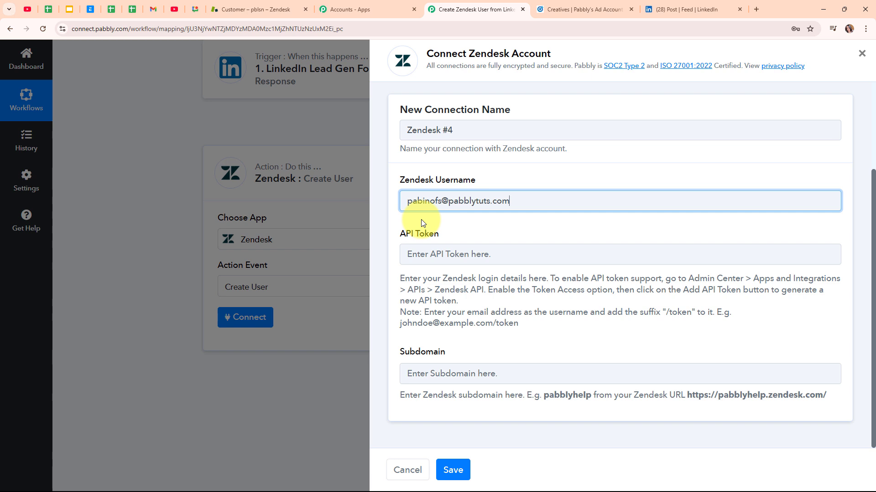
pyautogui.write('/token')
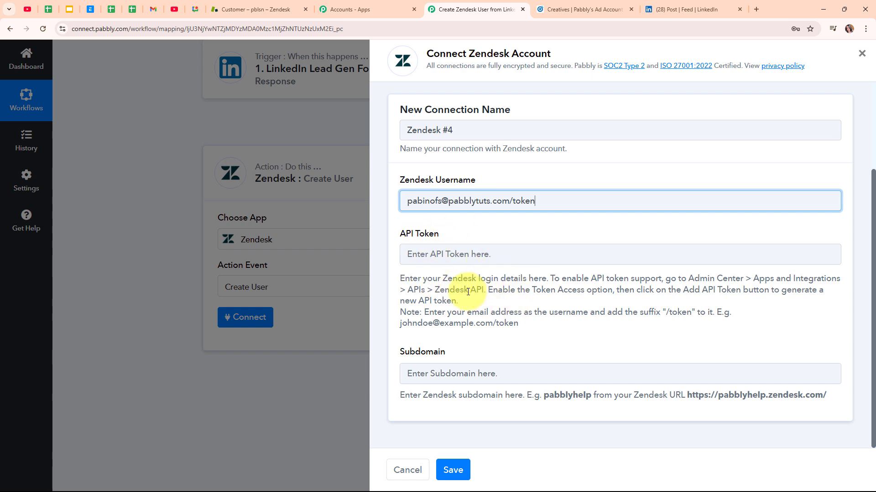
pyautogui.moveTo(400, 279); pyautogui.dragTo(569, 337)
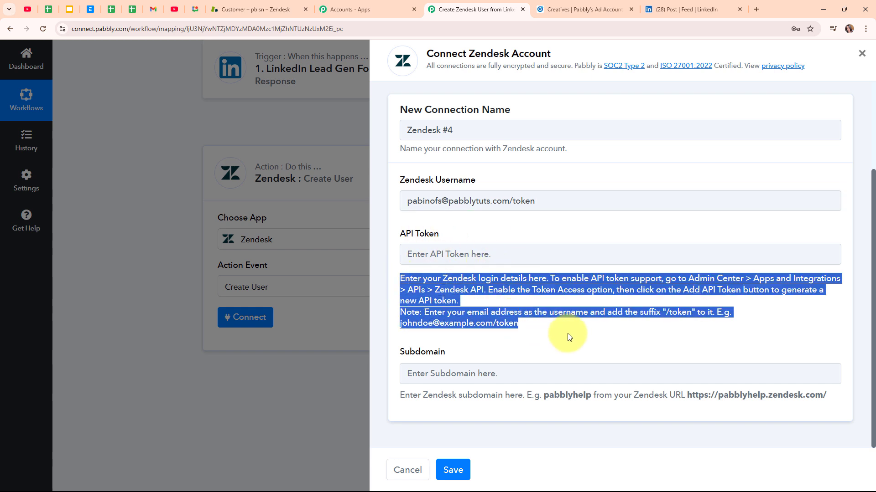
pyautogui.click(567, 337)
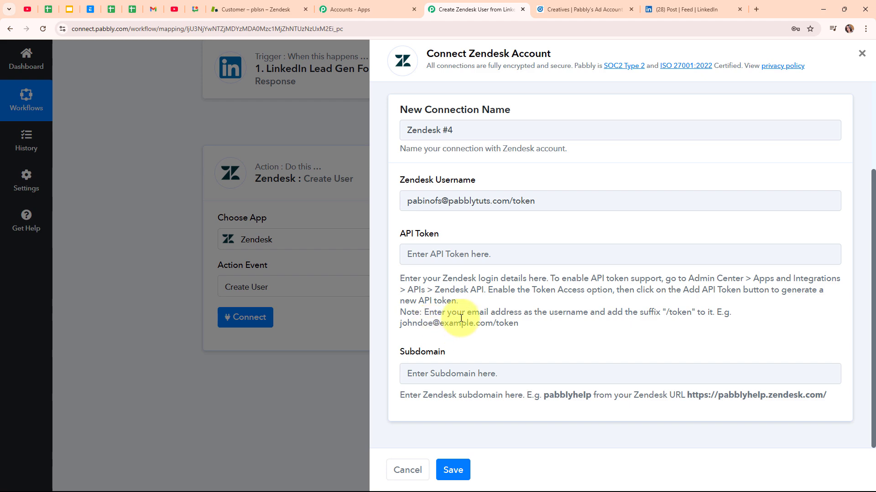
pyautogui.click(269, 5)
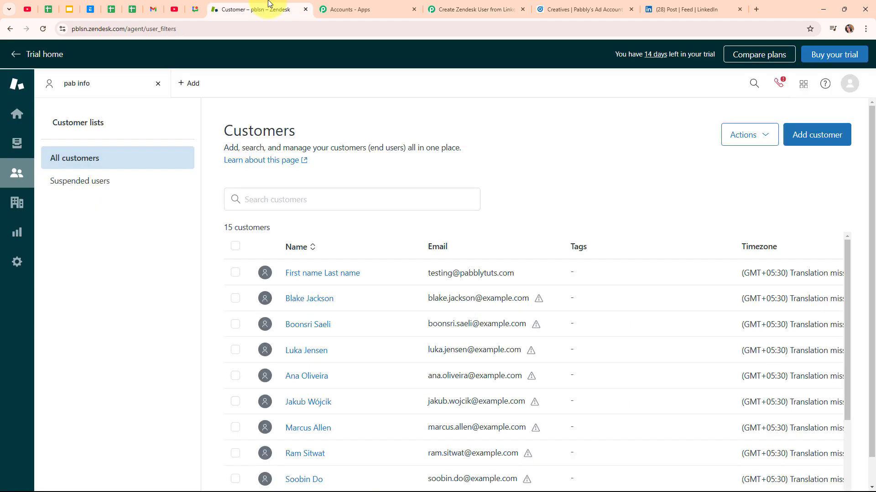
# Step: Navigate to the Zendesk API settings under Apps and integrations in the Admin Center
pyautogui.click(21, 265)
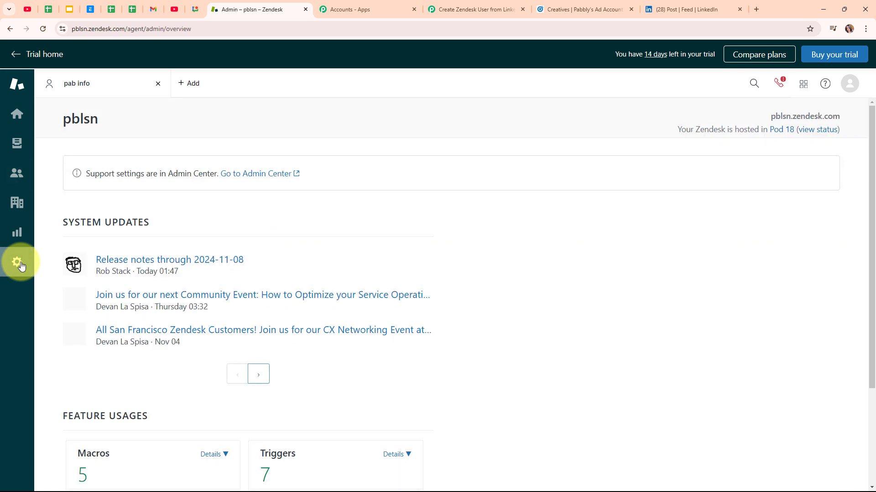
pyautogui.click(250, 175)
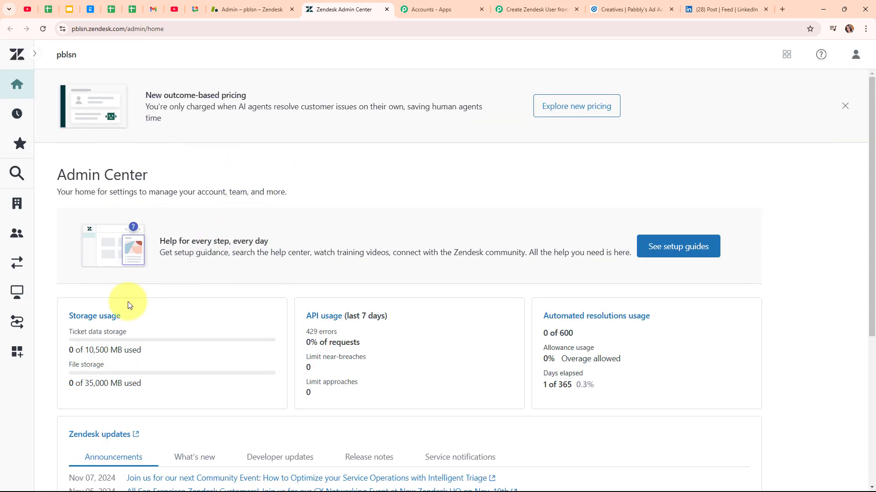
pyautogui.click(15, 350)
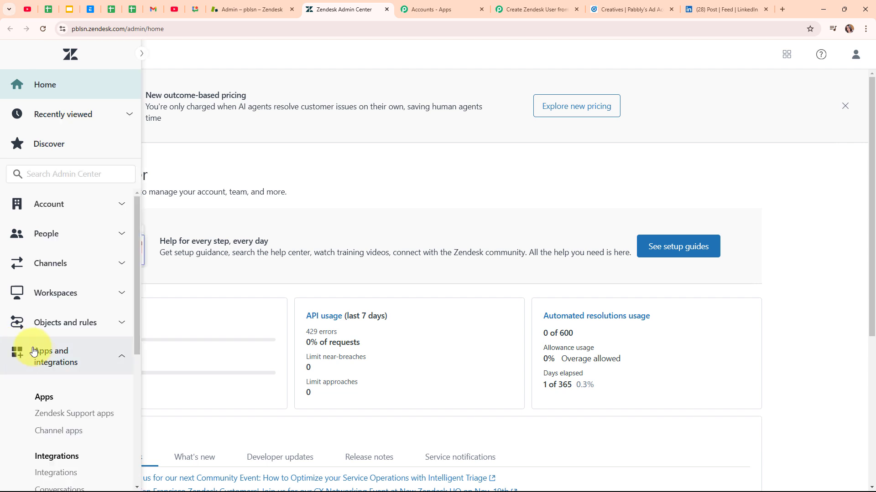
pyautogui.scroll(-5, 100, 354)
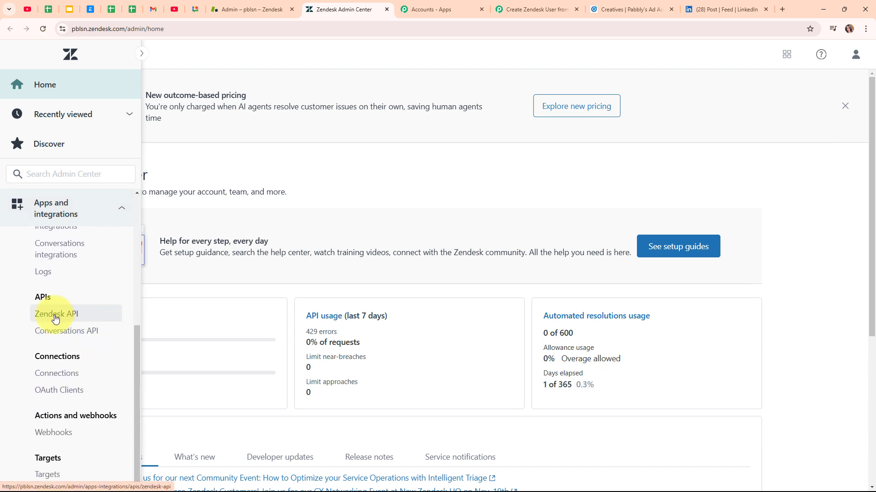
pyautogui.click(55, 315)
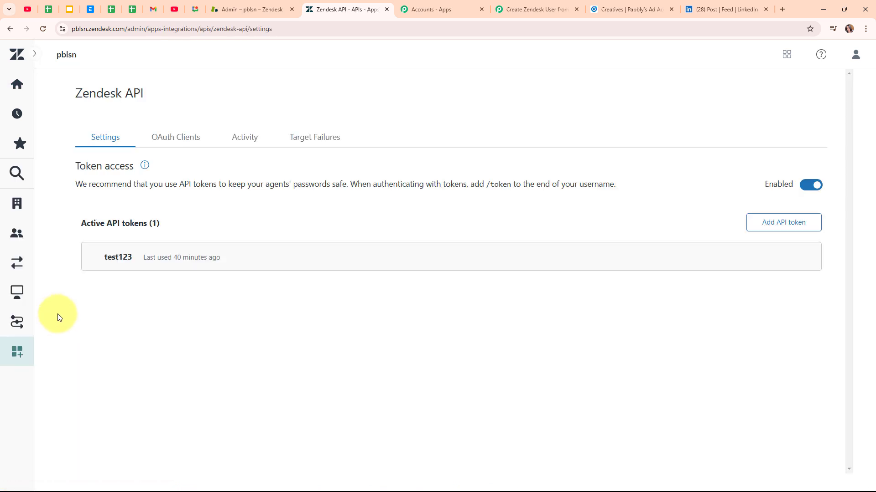
# Step: Create a Zendesk API token named 'New User', copy it, and save it
pyautogui.click(765, 233)
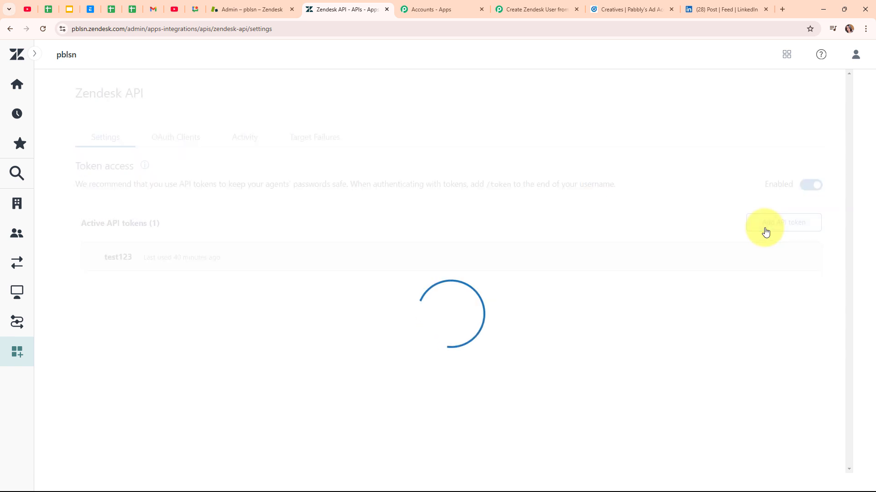
pyautogui.click(218, 250)
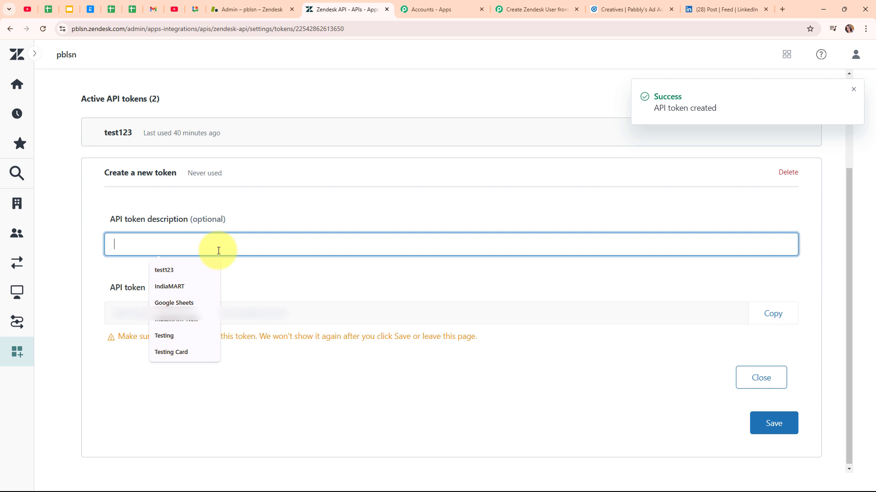
pyautogui.write('New User')
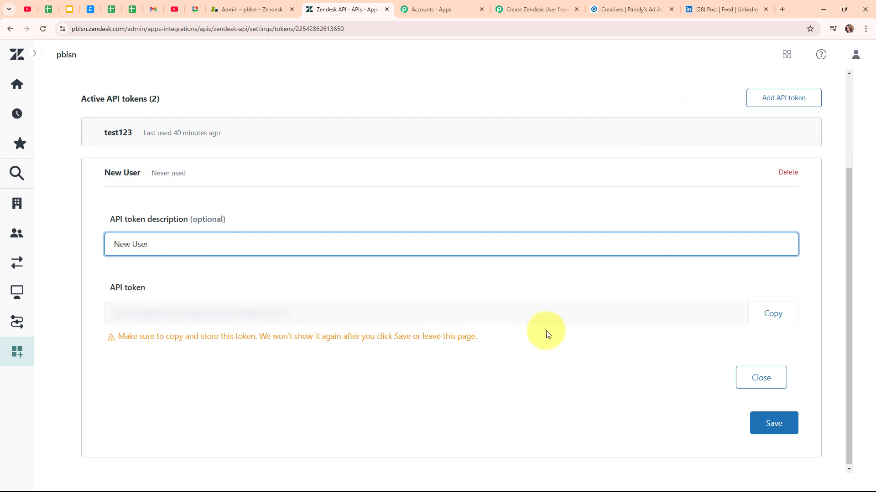
pyautogui.click(771, 319)
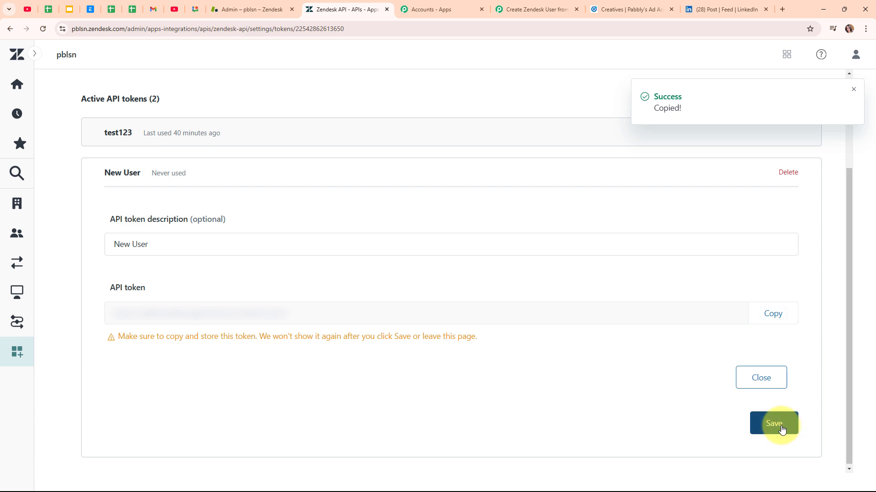
pyautogui.click(776, 424)
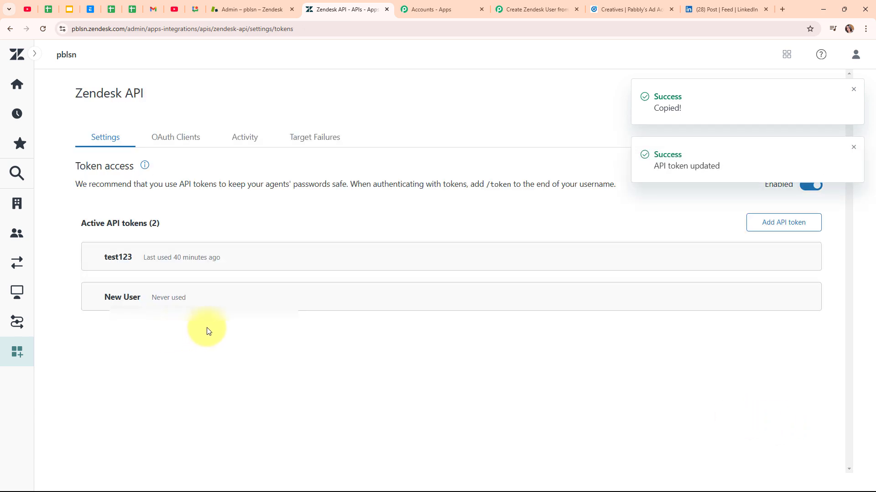
# Step: Paste the copied Zendesk API token into the Pabbly connection's API Token field
pyautogui.click(529, 9)
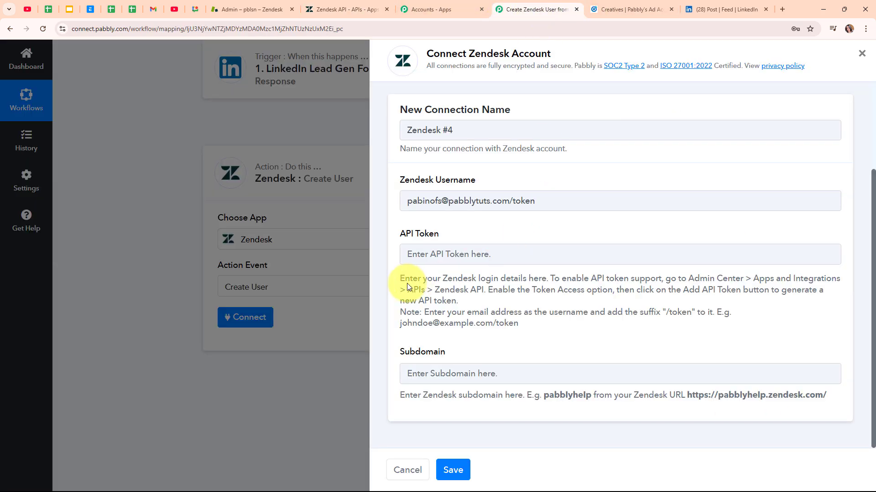
pyautogui.click(407, 254)
pyautogui.hotkey('ctrl', 'v')
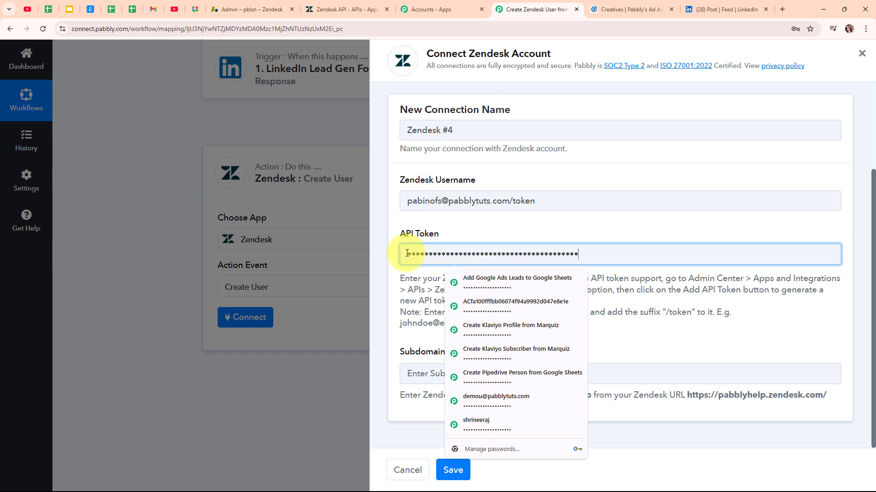
pyautogui.click(502, 351)
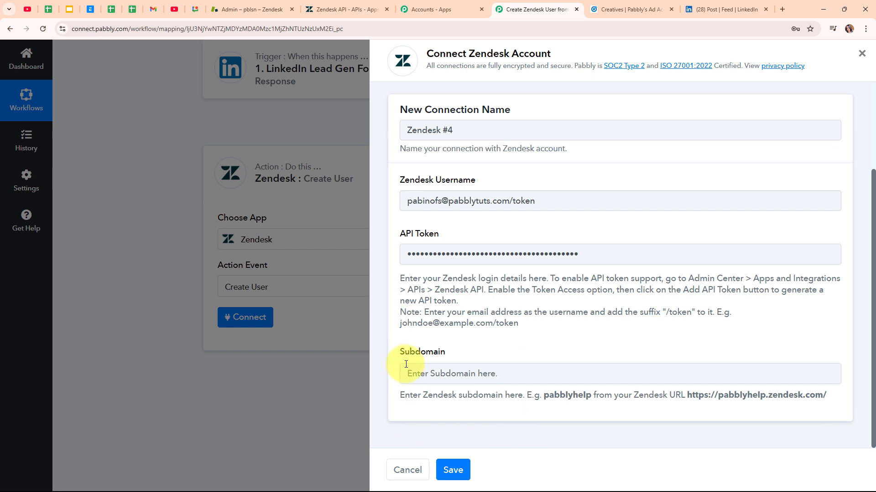
# Step: Copy subdomain pblsn from the Zendesk address, paste it into Subdomain, and save the connection
pyautogui.click(335, 9)
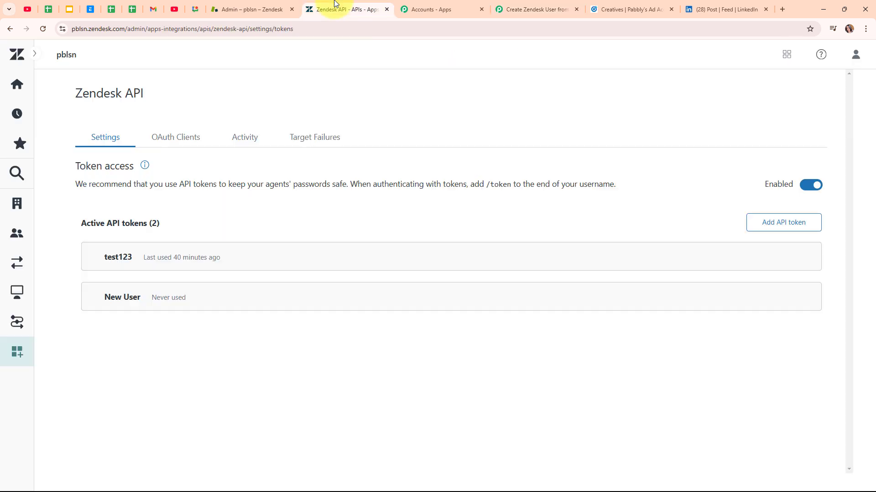
pyautogui.click(184, 30)
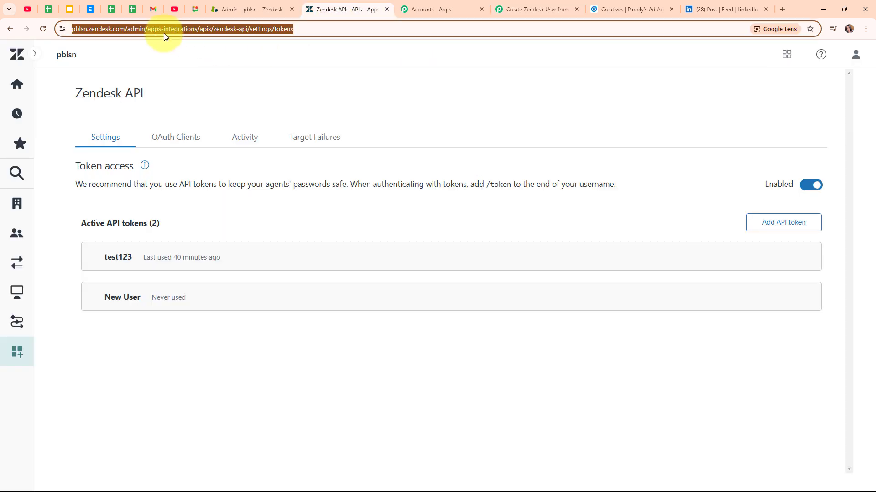
pyautogui.click(109, 27)
pyautogui.moveTo(108, 29); pyautogui.dragTo(93, 29)
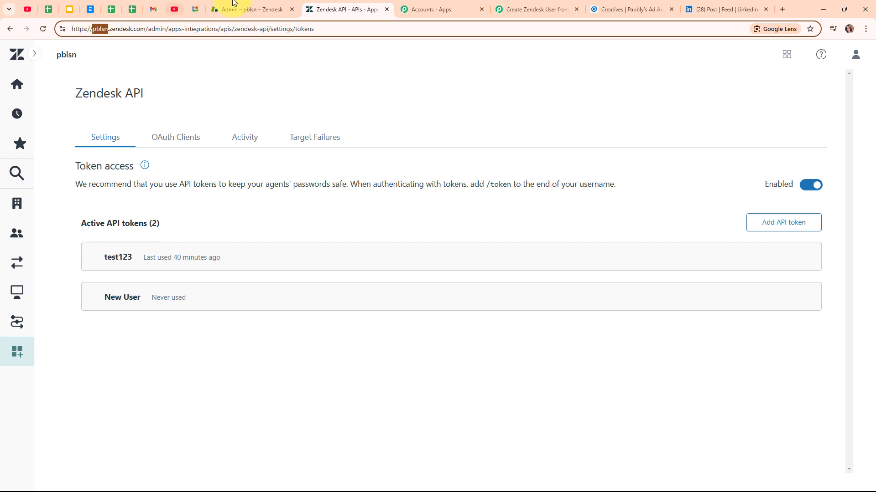
pyautogui.click(529, 9)
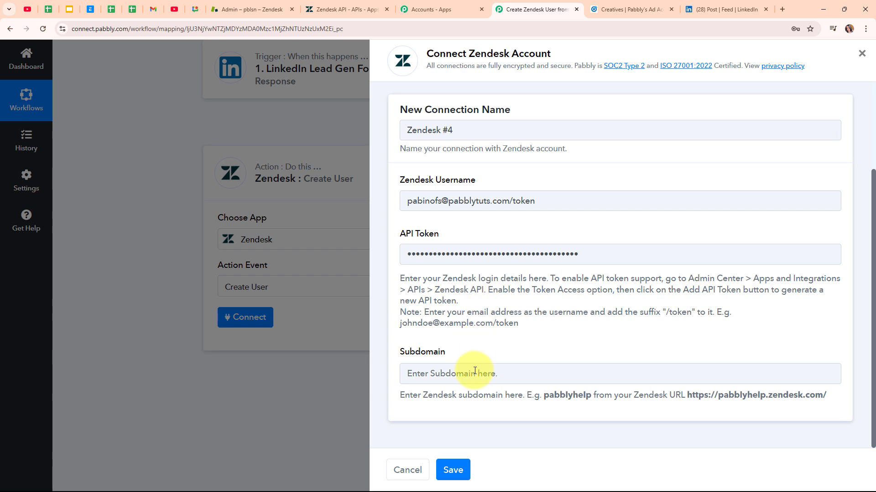
pyautogui.click(488, 373)
pyautogui.hotkey('ctrl', 'v')
pyautogui.click(497, 415)
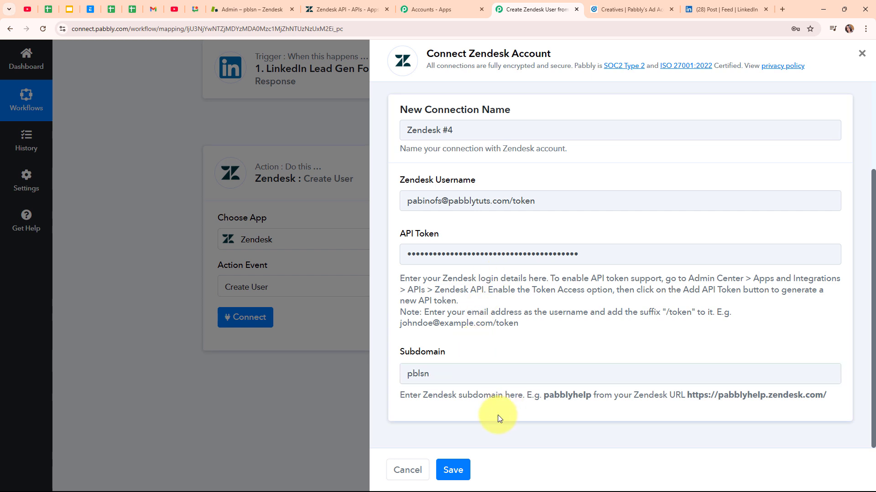
pyautogui.click(449, 474)
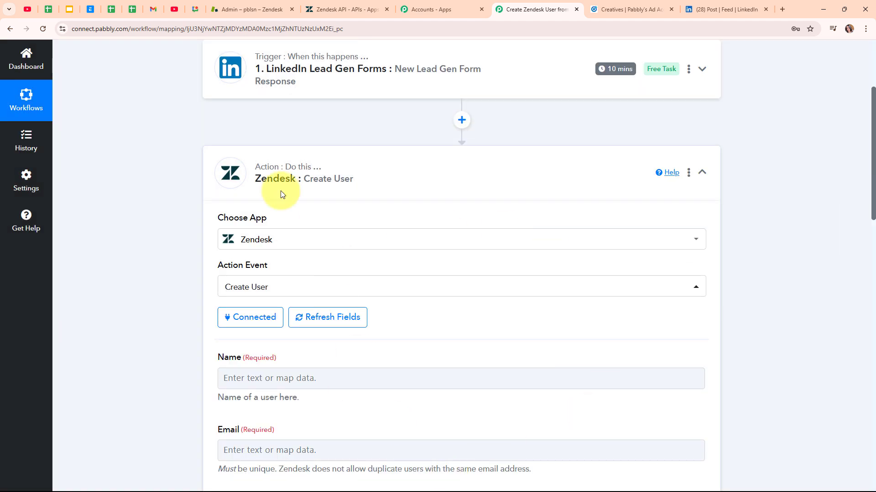
# Step: Map the LinkedIn response's Question Answers First Name into the Name field
pyautogui.scroll(-4, 455, 322)
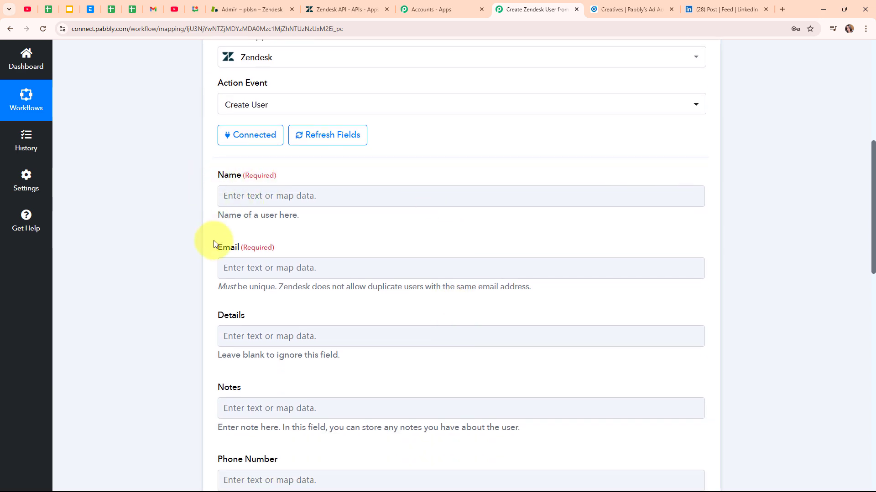
pyautogui.scroll(-3, 397, 379)
pyautogui.scroll(5, 397, 377)
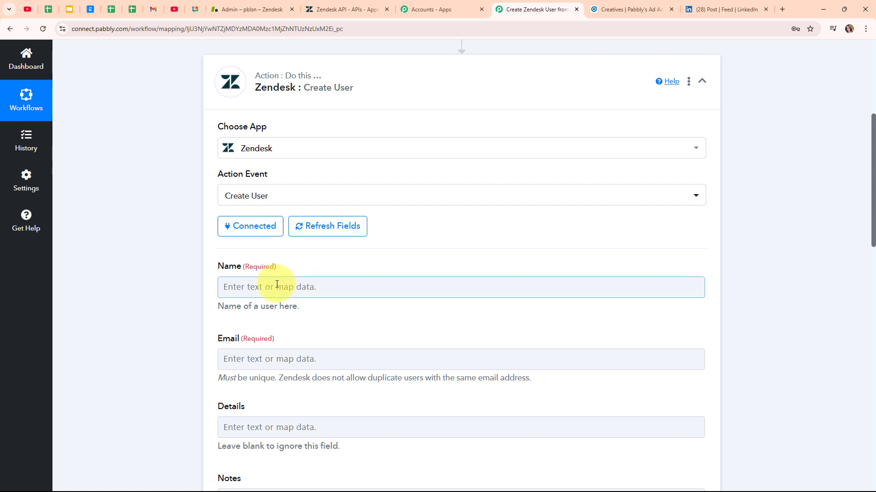
pyautogui.click(277, 284)
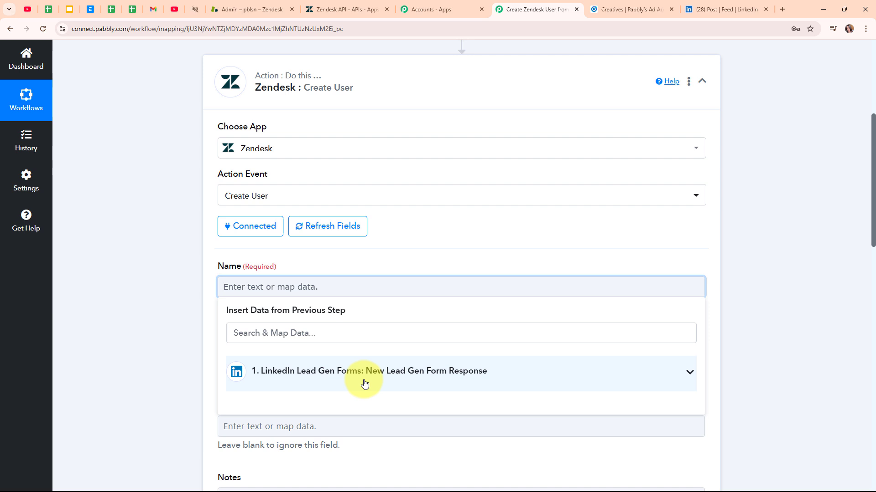
pyautogui.click(364, 384)
pyautogui.click(315, 332)
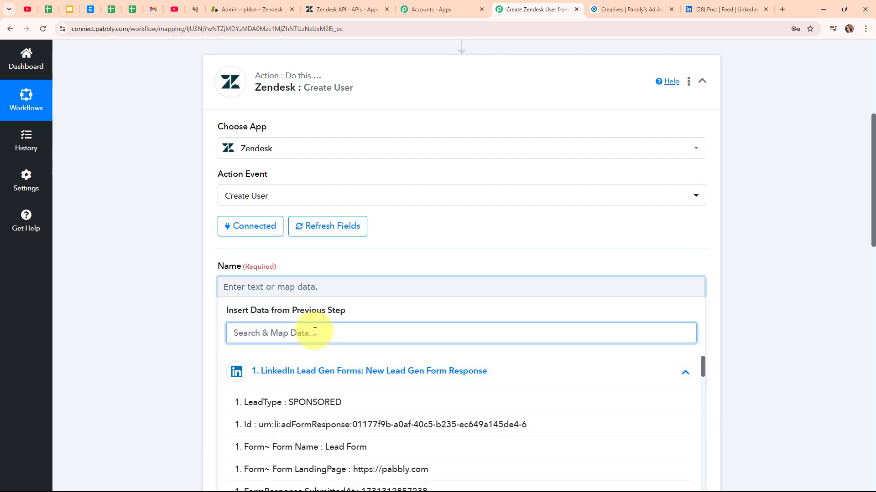
pyautogui.write('Pab')
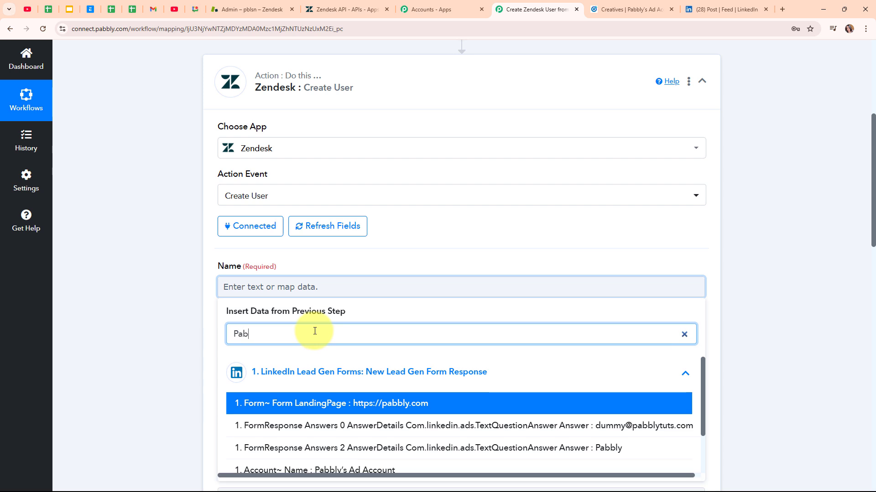
pyautogui.scroll(-1, 380, 446)
pyautogui.click(380, 445)
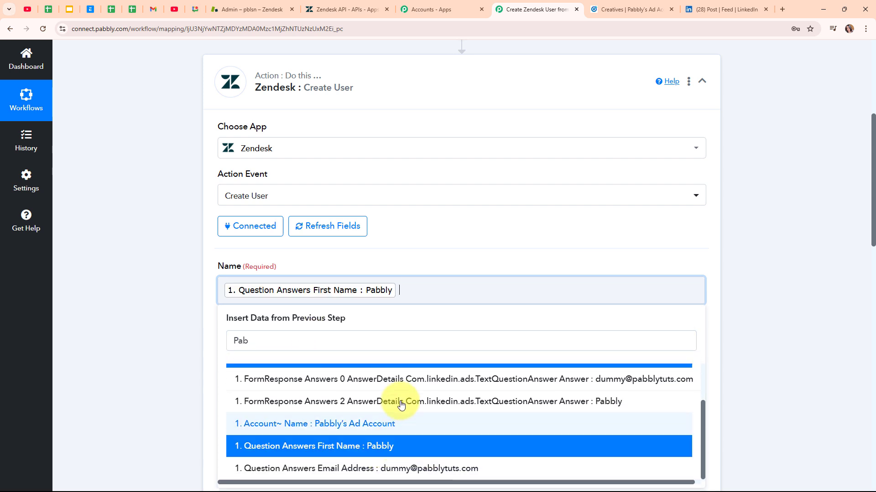
# Step: Add the Question Answers Last Name answer to the Name field as well
pyautogui.moveTo(251, 342); pyautogui.dragTo(220, 348)
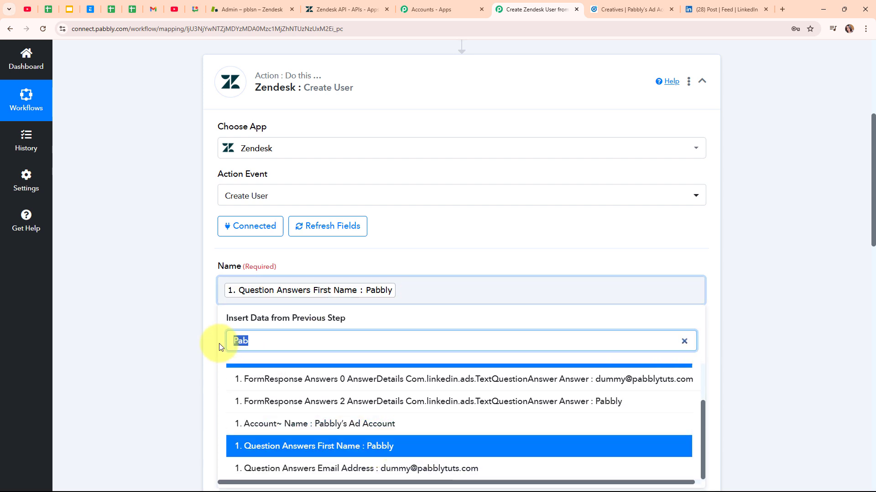
pyautogui.write('Sub')
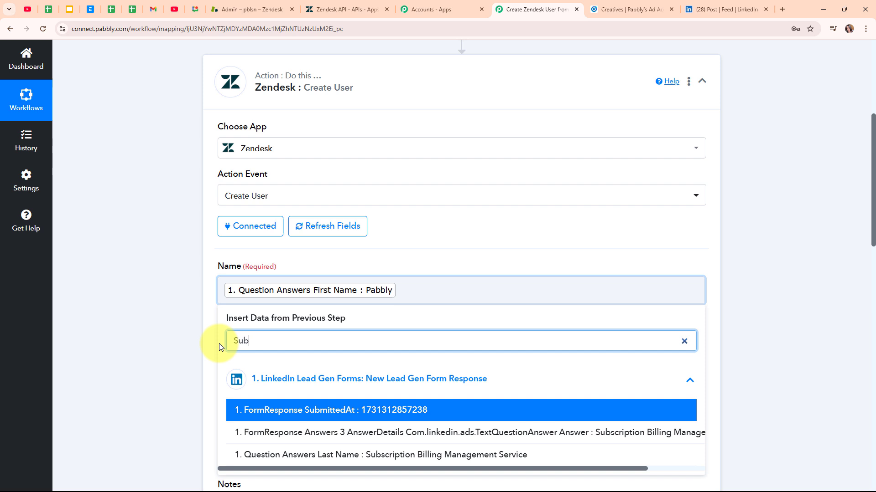
pyautogui.click(403, 450)
pyautogui.click(186, 322)
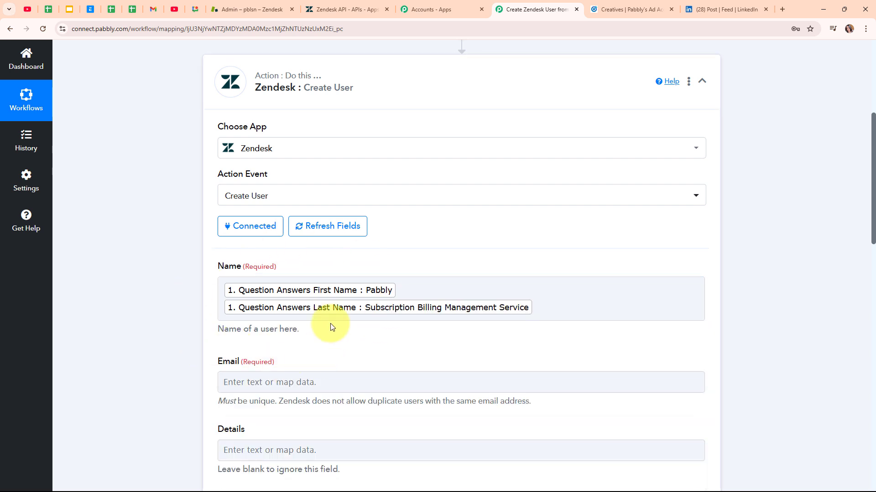
pyautogui.scroll(-3, 376, 348)
# Step: Map the lead's Question Answers Email Address into the Email field
pyautogui.click(285, 246)
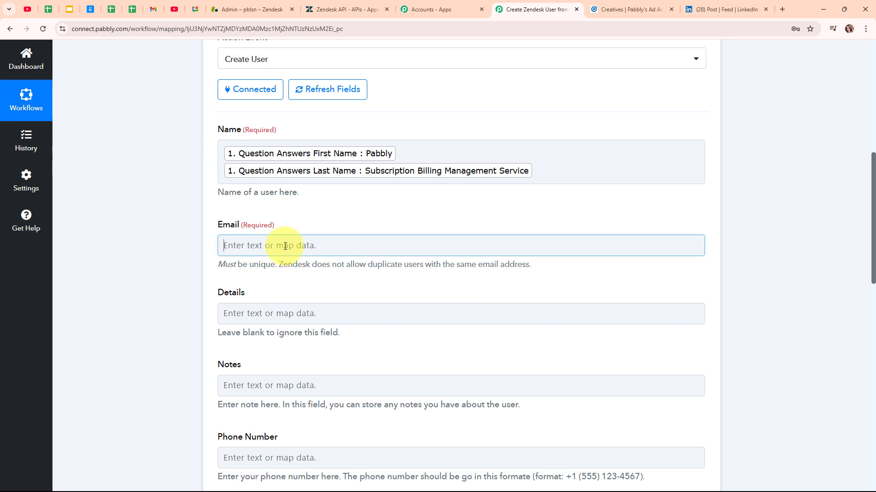
pyautogui.click(308, 294)
pyautogui.write('@')
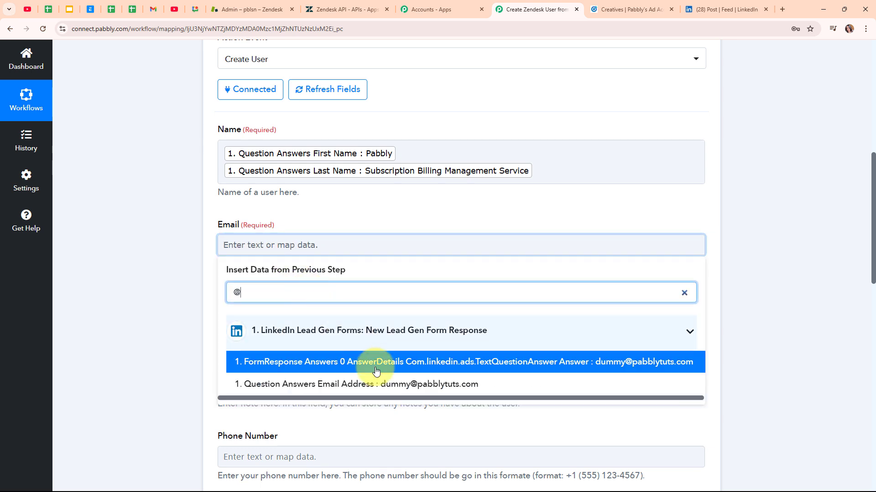
pyautogui.click(385, 384)
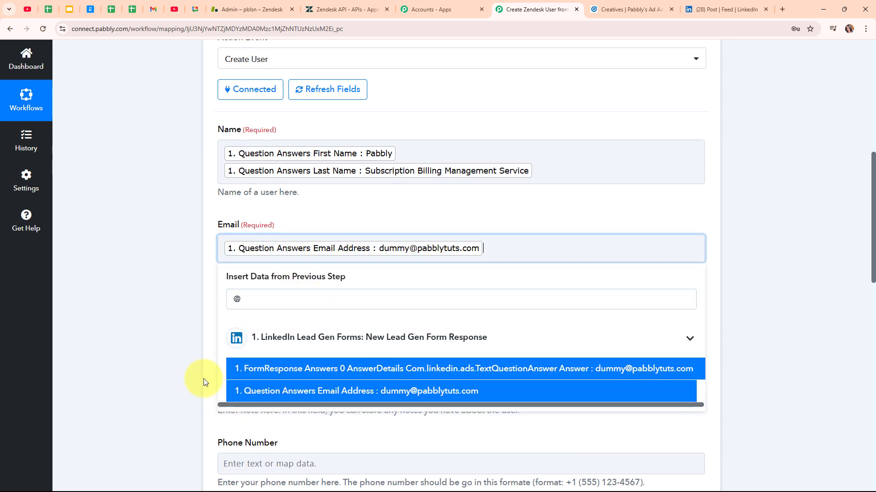
pyautogui.click(157, 293)
# Step: Map the lead's Question Answers Phone Number into the Phone Number field
pyautogui.scroll(-2, 395, 385)
pyautogui.scroll(-2, 395, 384)
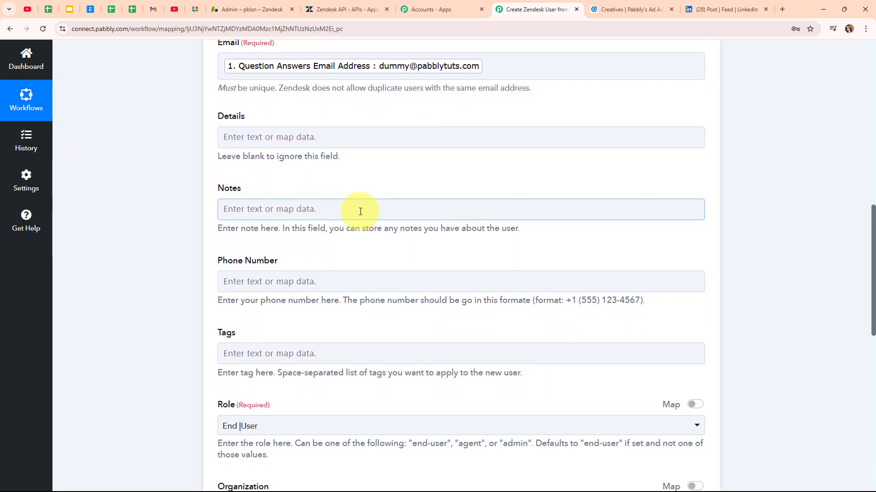
pyautogui.scroll(-1, 374, 249)
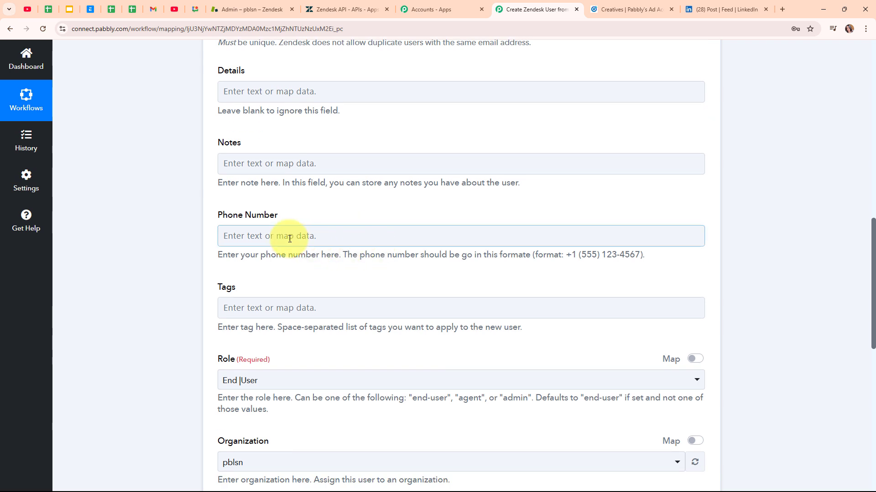
pyautogui.click(290, 235)
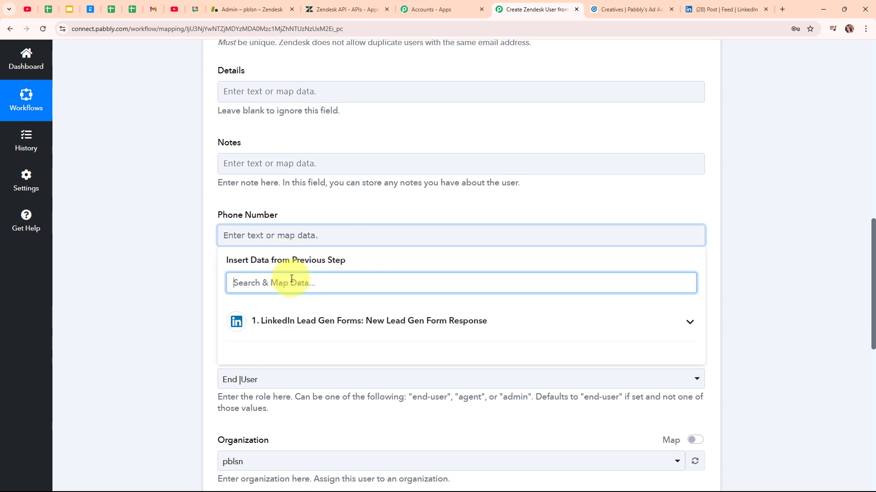
pyautogui.write('num')
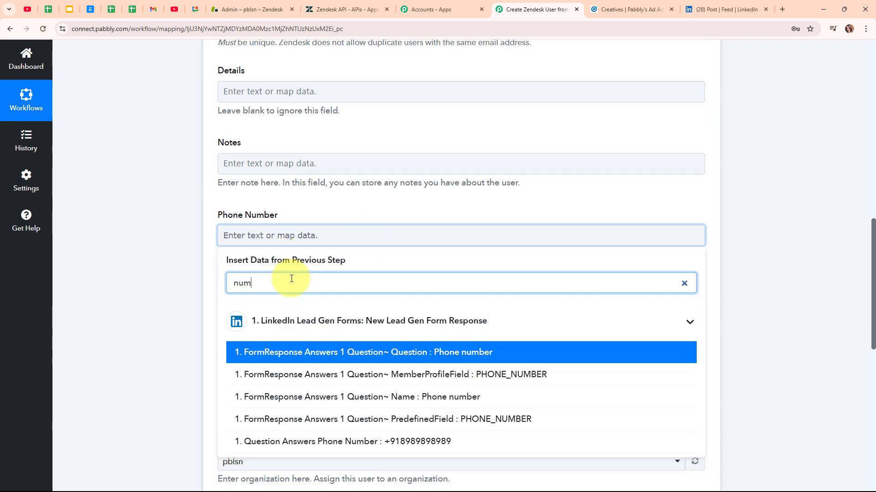
pyautogui.click(372, 443)
pyautogui.click(109, 340)
pyautogui.scroll(-3, 423, 330)
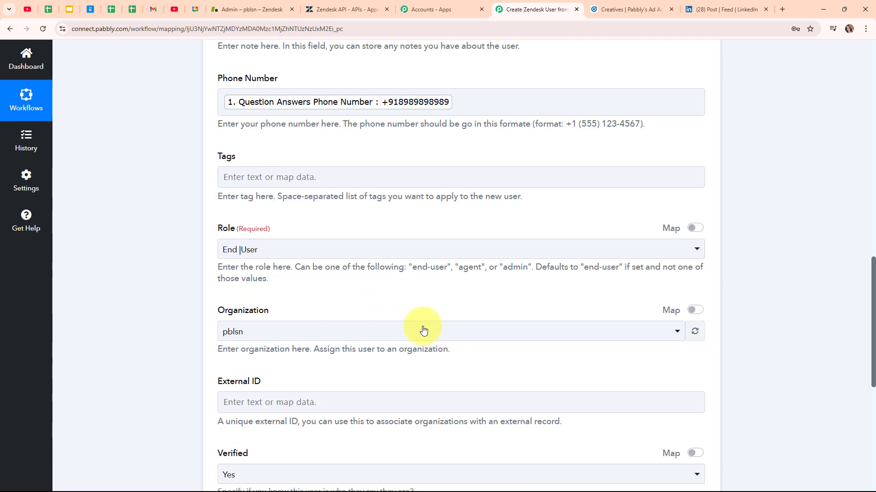
# Step: Keep the role as End User, organization as pblsn, and Verified as Yes
pyautogui.scroll(-1, 357, 217)
pyautogui.click(348, 207)
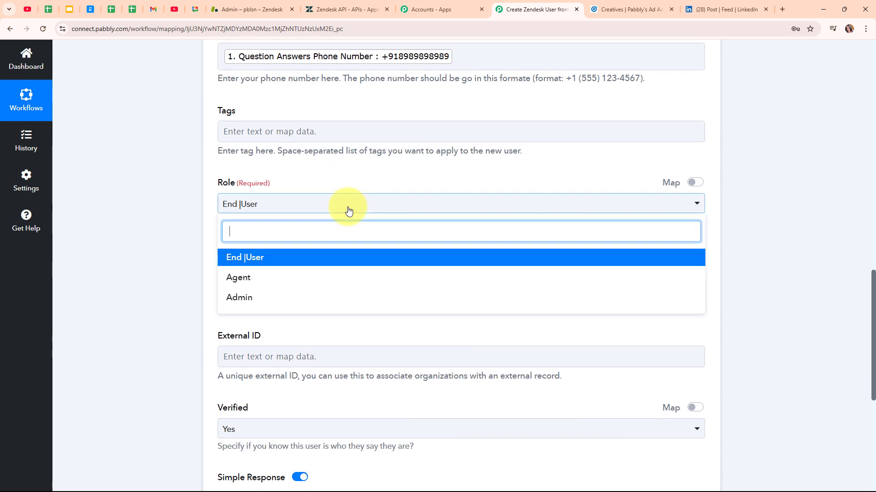
pyautogui.click(337, 259)
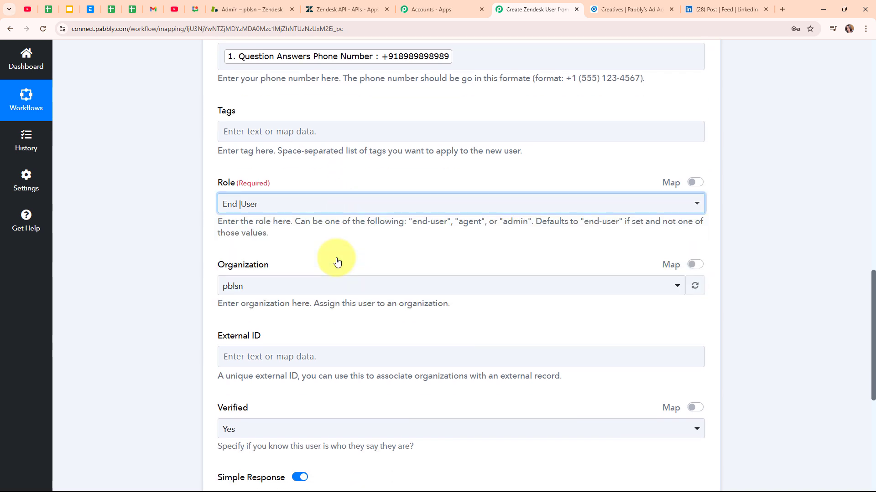
pyautogui.scroll(-2, 417, 255)
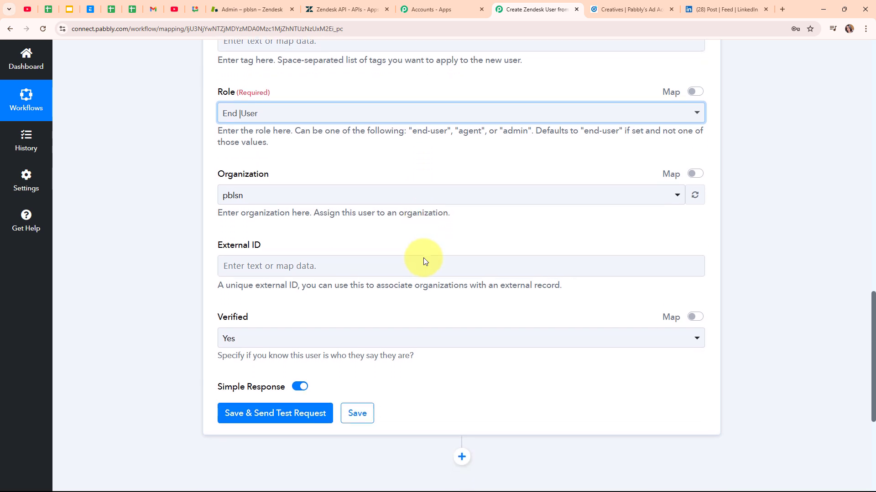
pyautogui.click(308, 202)
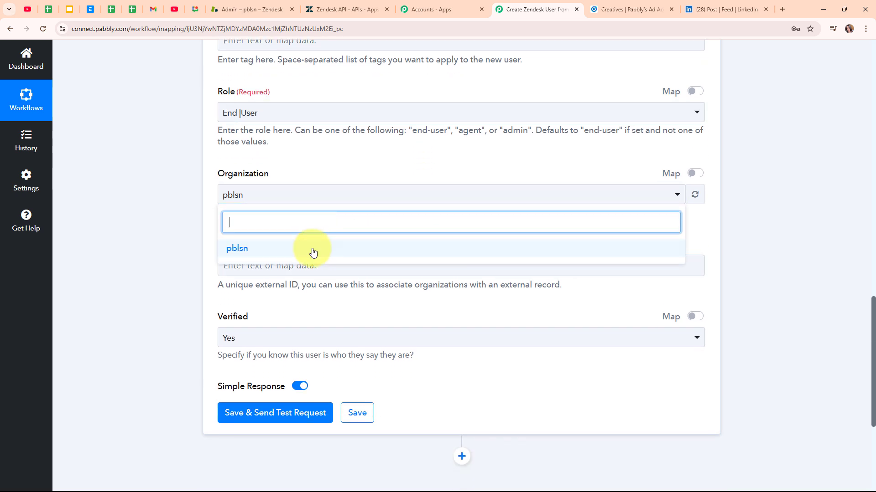
pyautogui.click(313, 250)
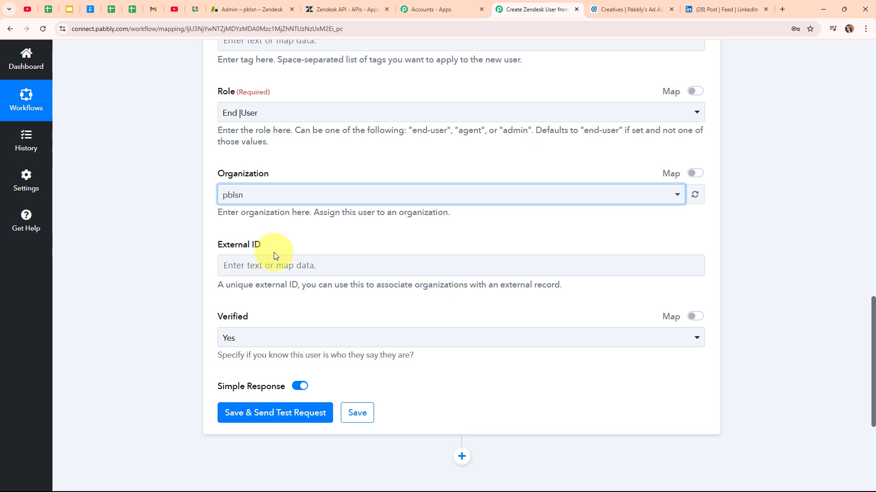
pyautogui.click(375, 343)
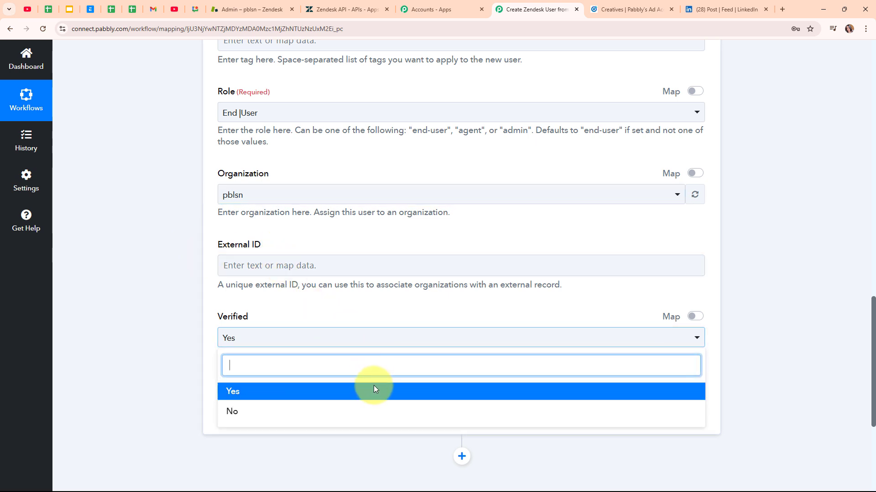
pyautogui.click(372, 391)
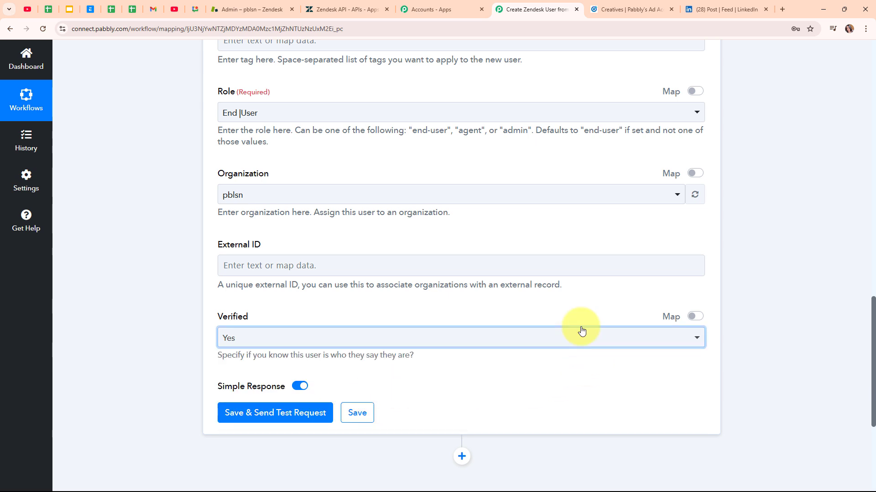
# Step: Save the Create User step with a test request, confirm the returned user ID, and collapse it
pyautogui.scroll(-4, 493, 315)
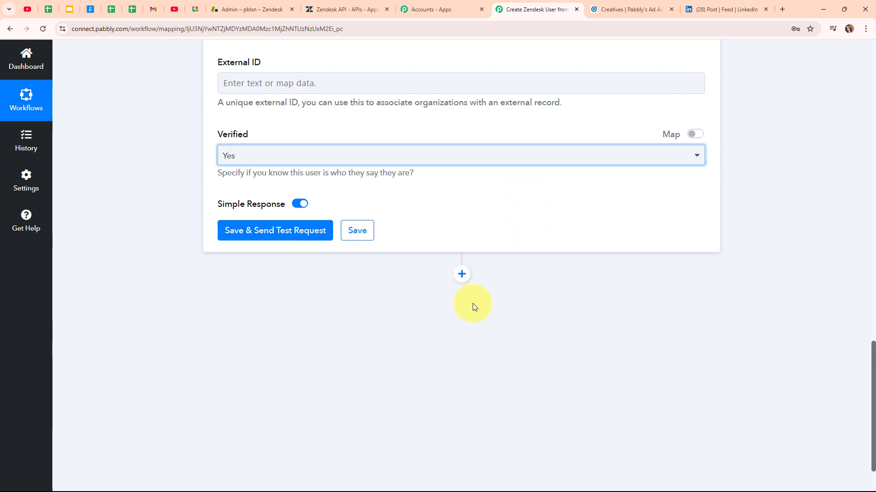
pyautogui.click(309, 229)
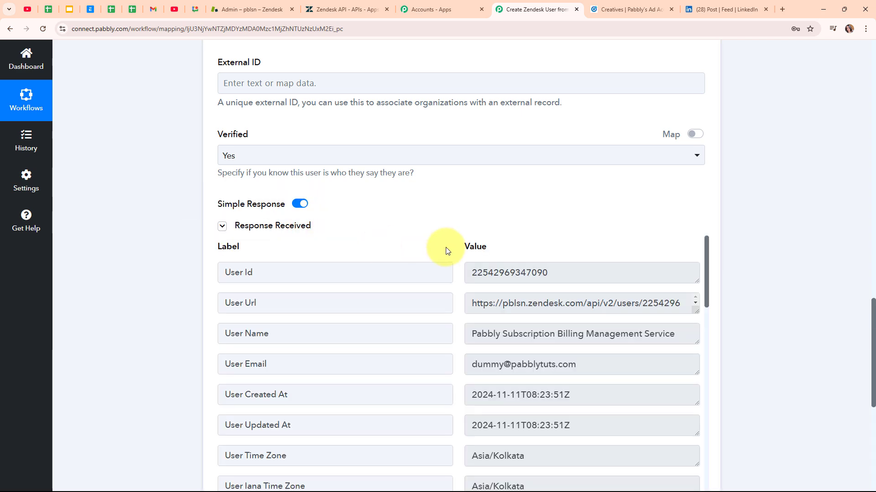
pyautogui.scroll(-3, 596, 244)
pyautogui.scroll(15, 759, 290)
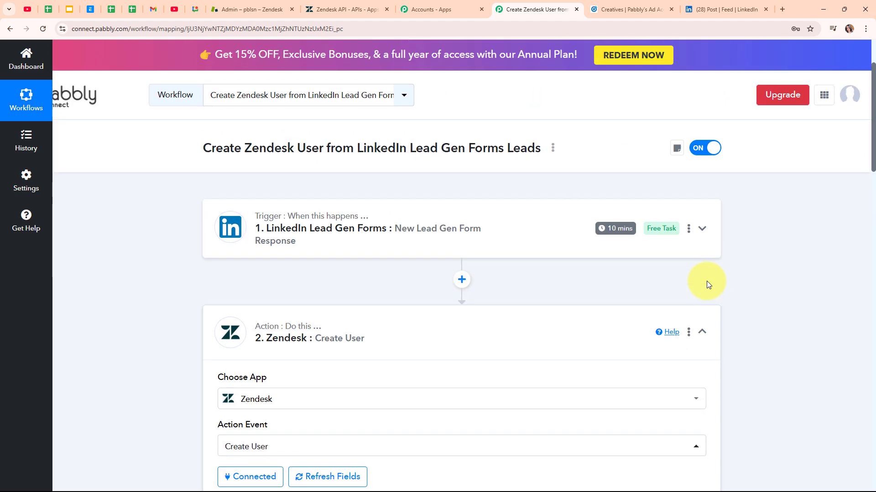
pyautogui.click(701, 332)
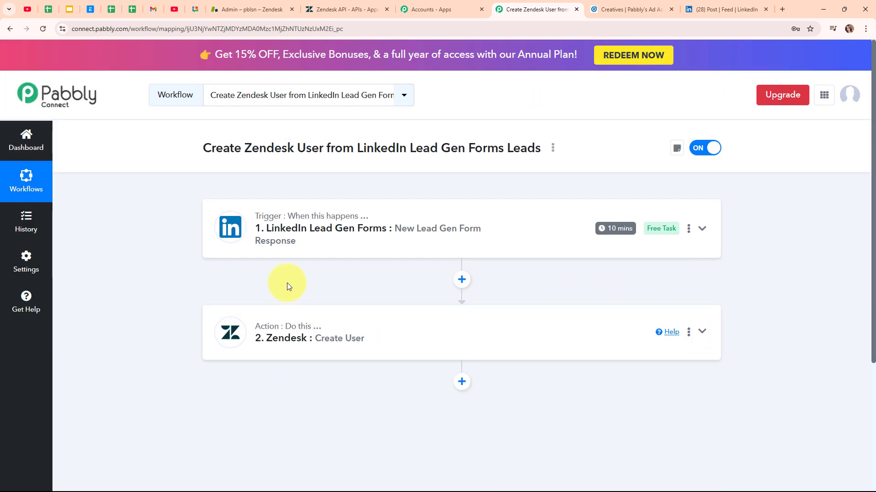
pyautogui.click(239, 4)
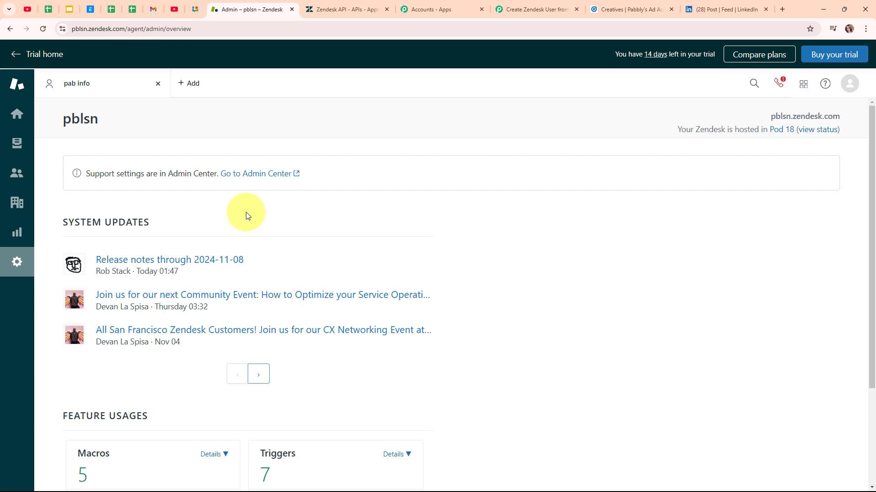
# Step: Reload Zendesk's customer list to confirm 16 customers including the new test user
pyautogui.click(17, 172)
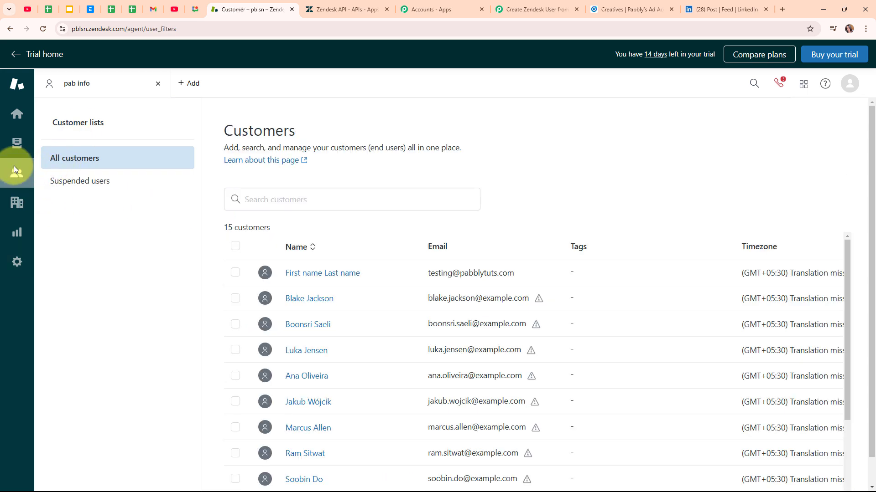
pyautogui.click(43, 26)
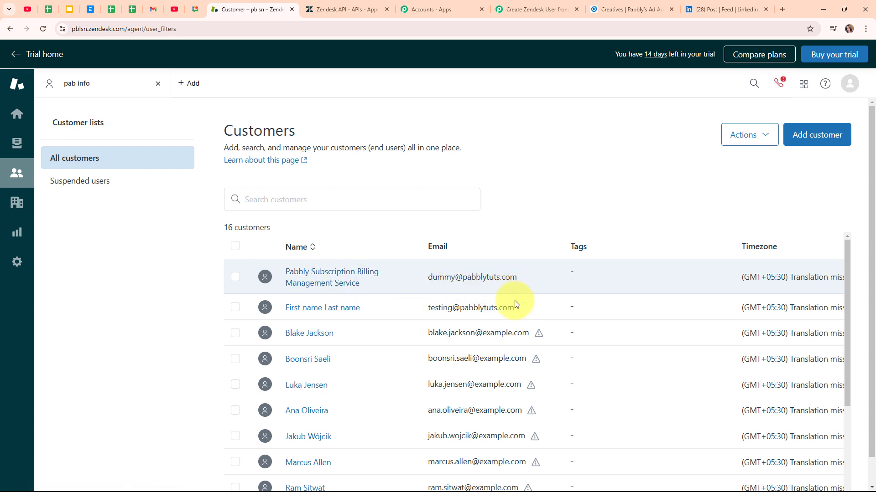
pyautogui.click(548, 4)
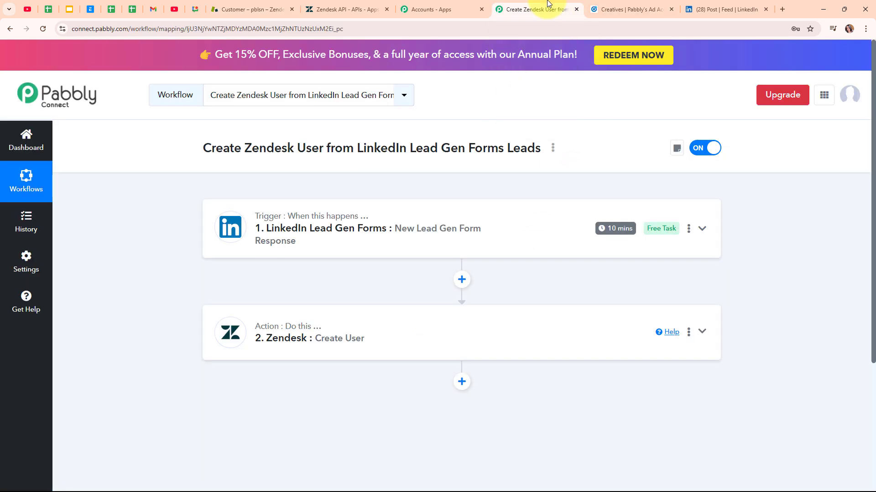